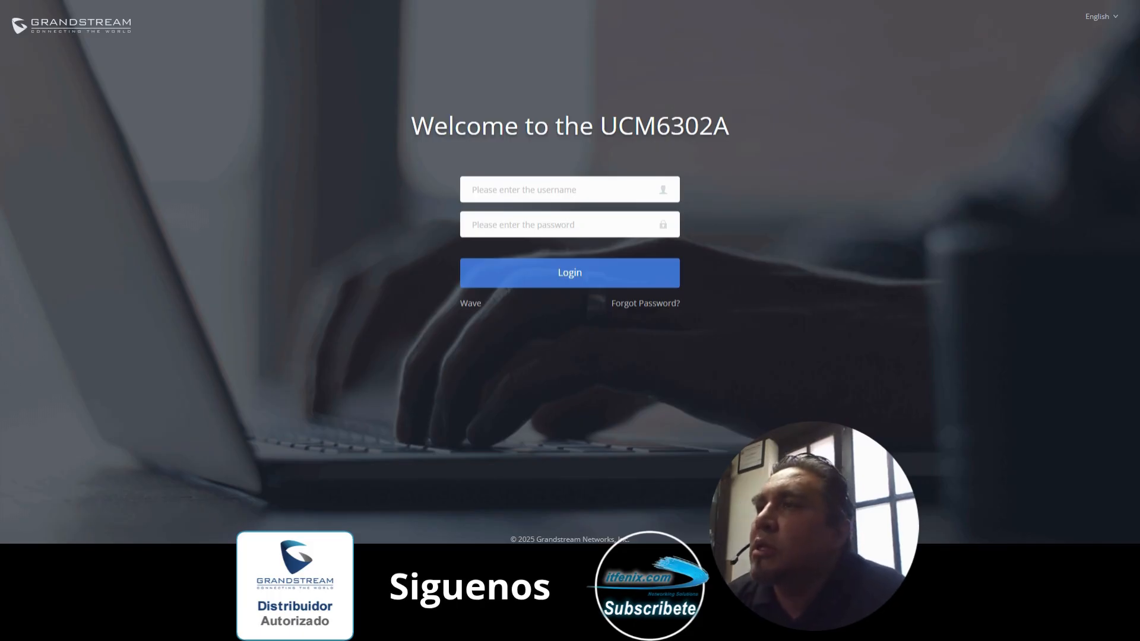
# Sign in to the UCM6302A as admin with the administrator password
pyautogui.click(689, 1)
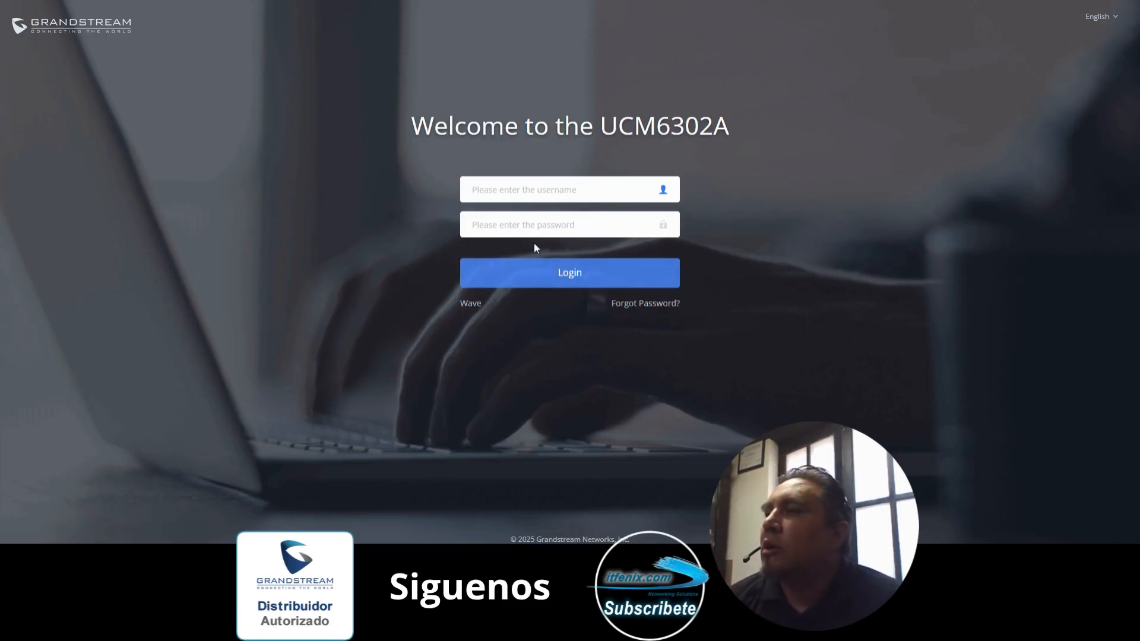
pyautogui.click(536, 194)
pyautogui.write('admin')
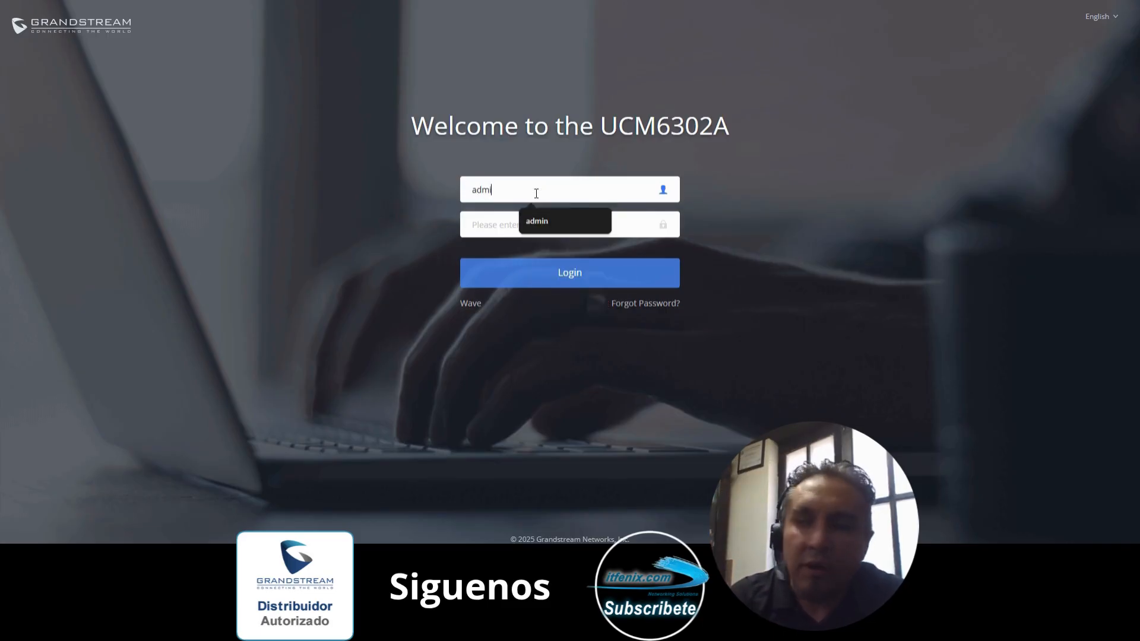
pyautogui.press('Tab')
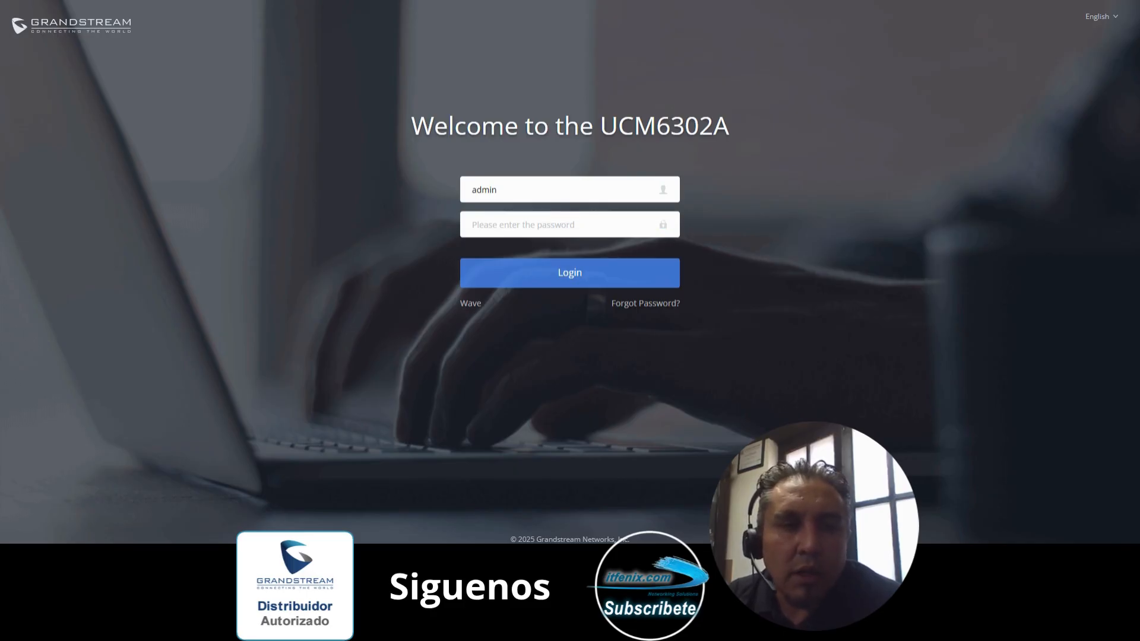
pyautogui.click(504, 226)
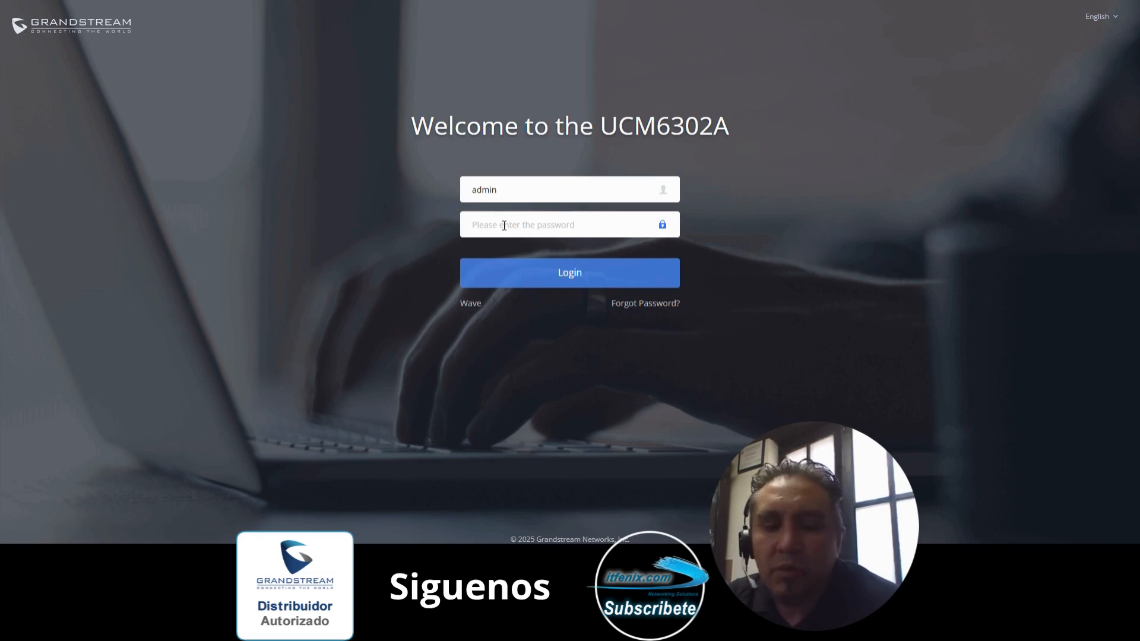
pyautogui.write('*********')
pyautogui.click(558, 279)
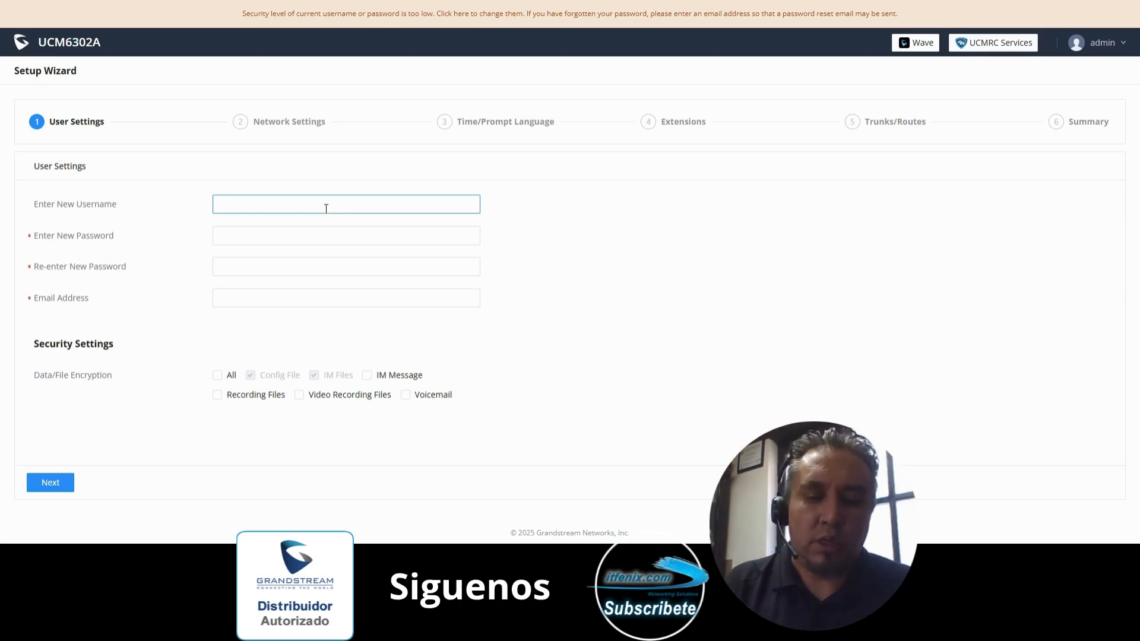
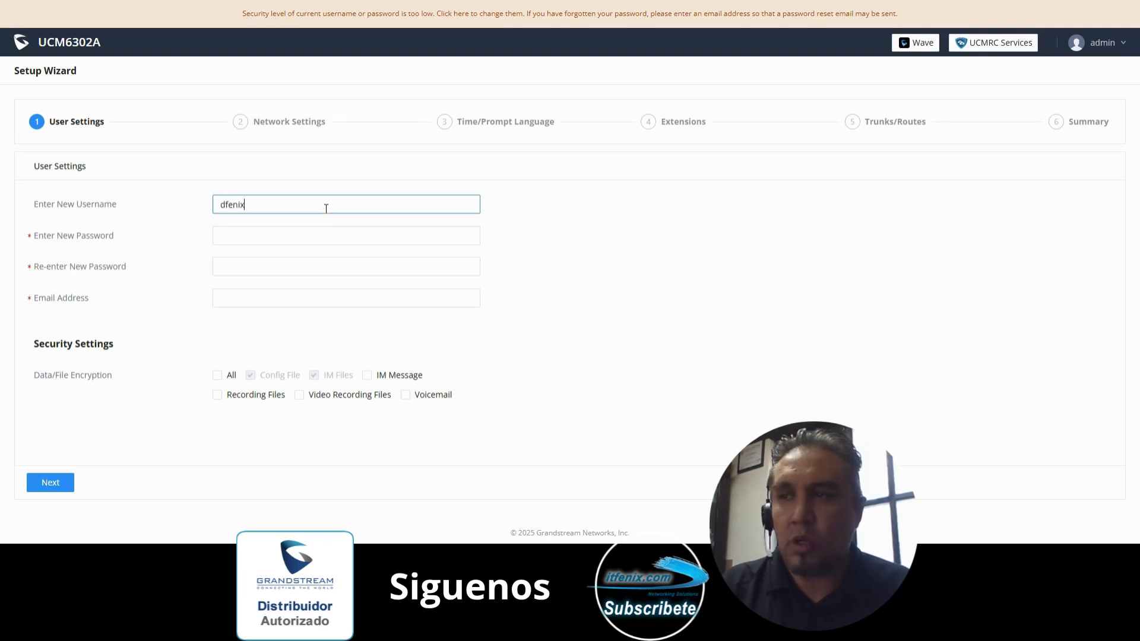
# Enter a new username and type the new password twice to confirm it
pyautogui.press('Tab')
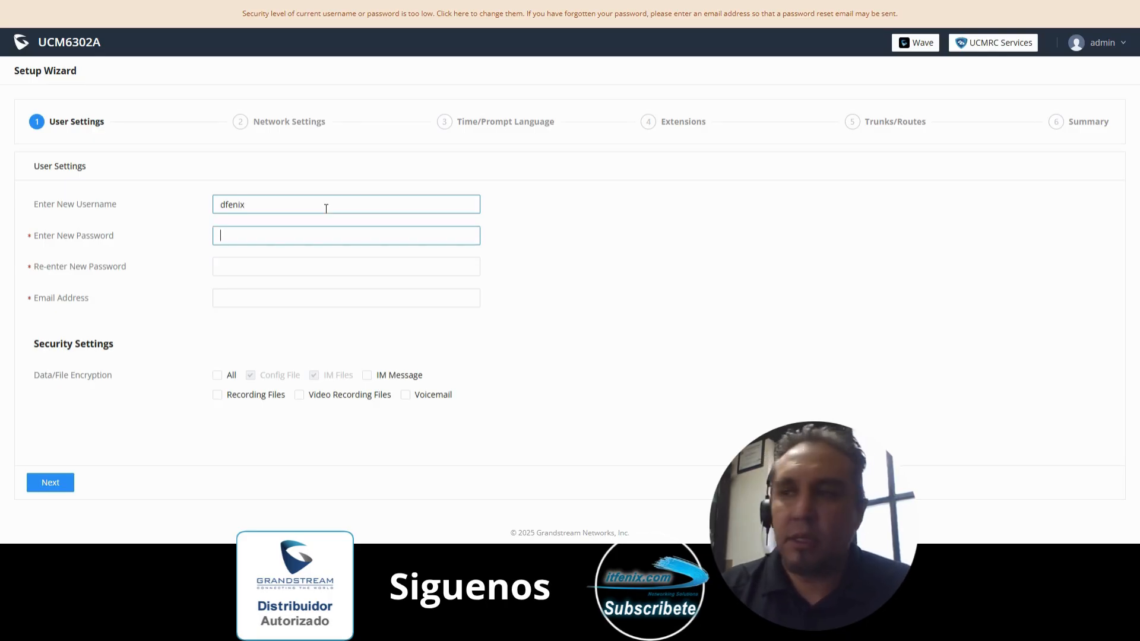
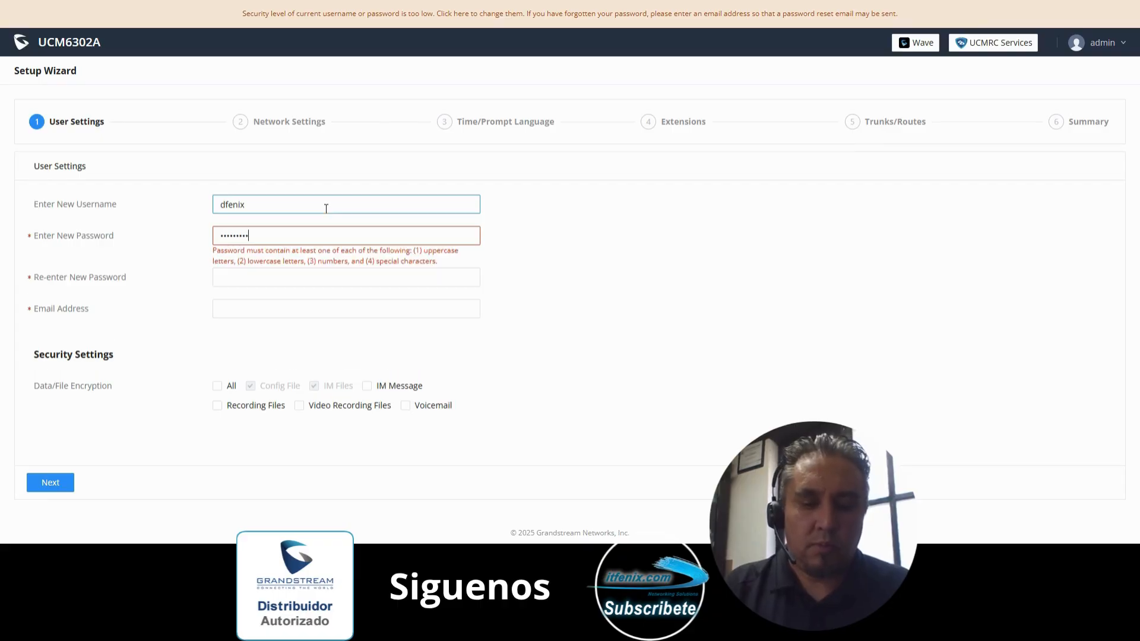
pyautogui.press('Tab')
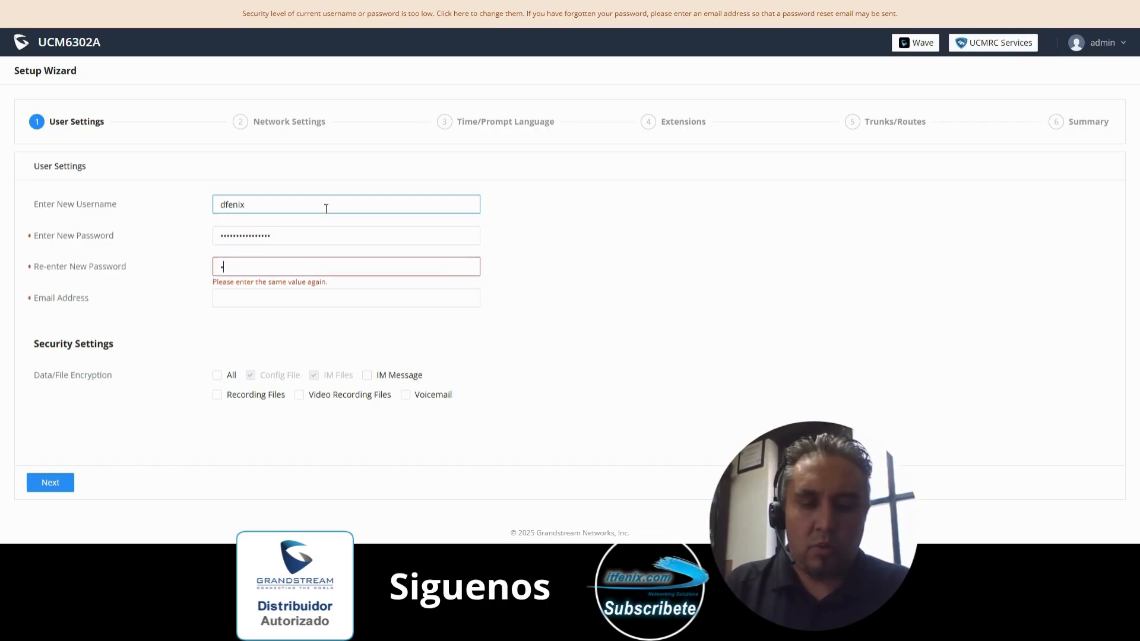
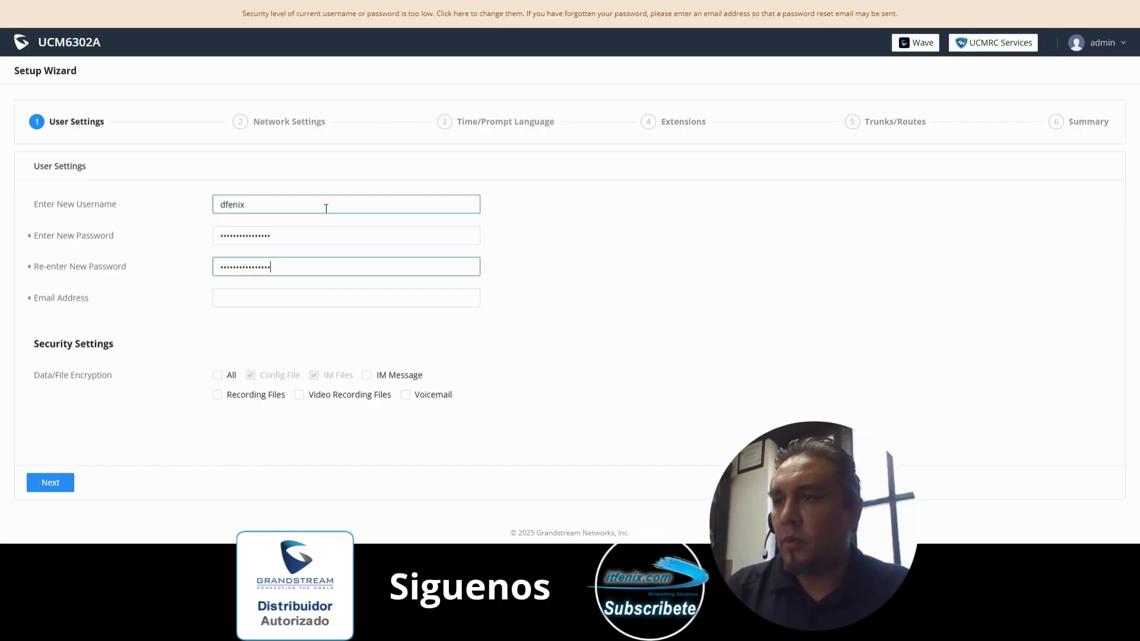
# Fill in the administrator's e-mail address, correcting a typo
pyautogui.click(239, 305)
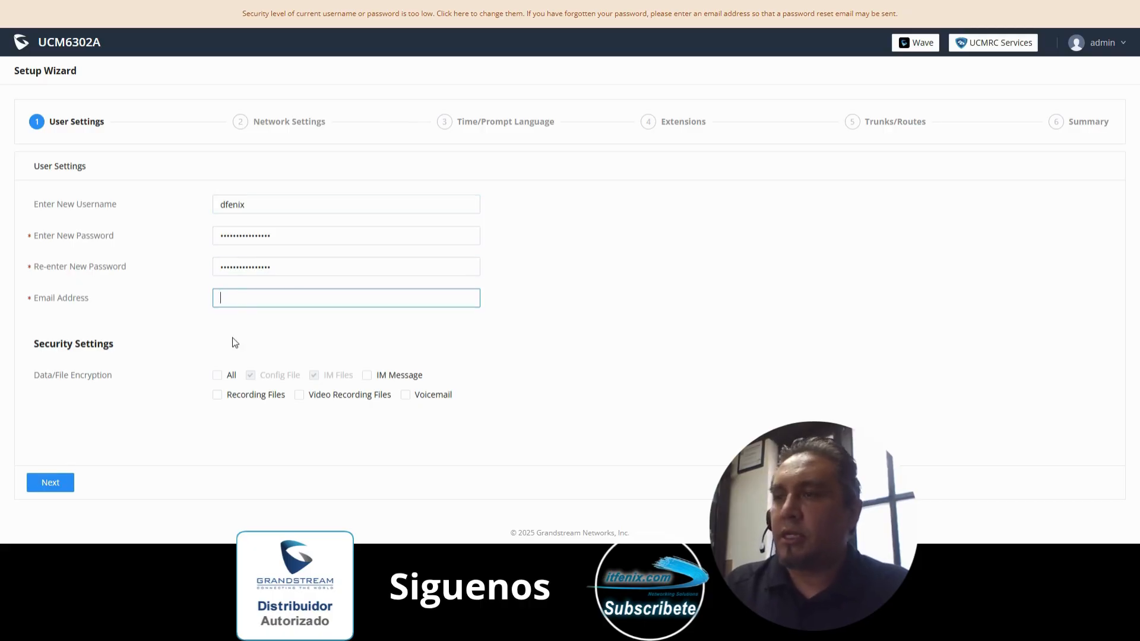
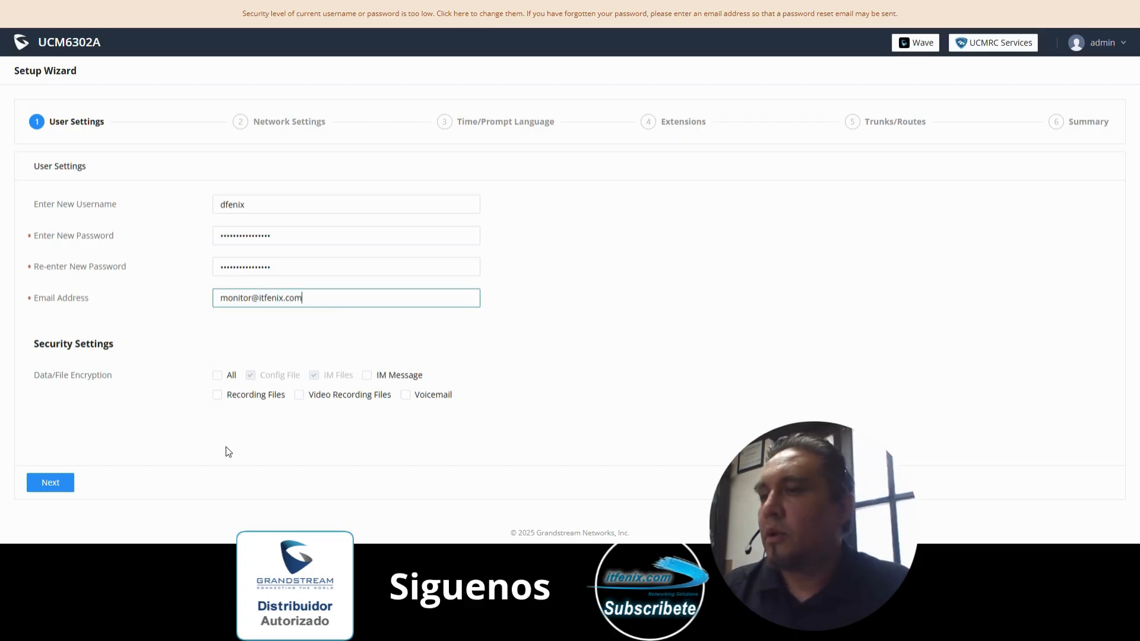
pyautogui.click(225, 447)
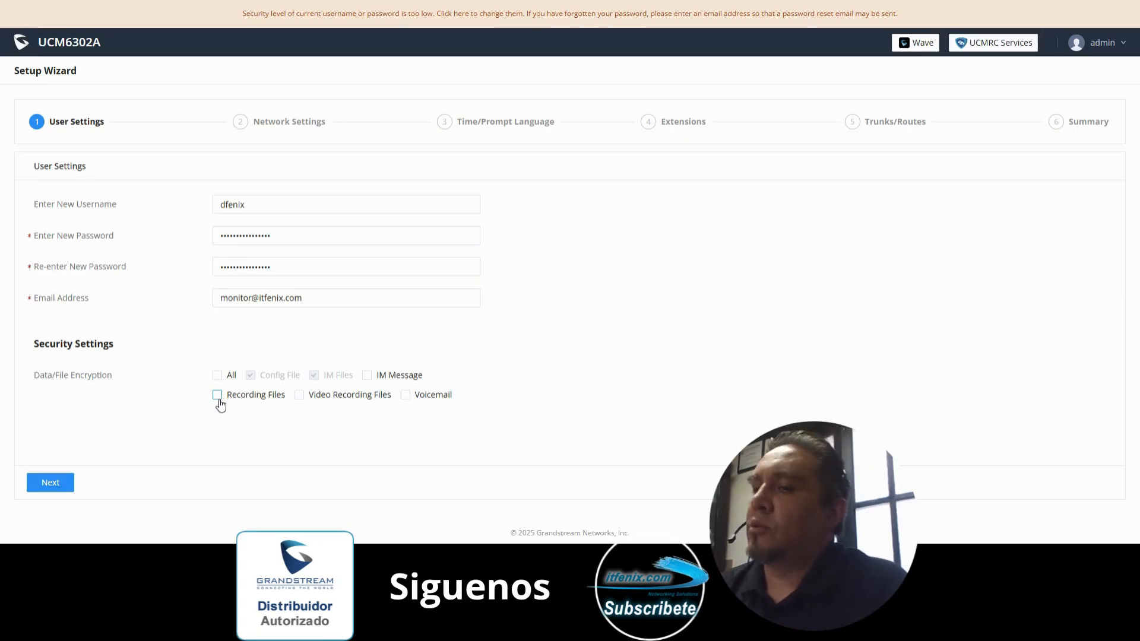
# Go to Network Settings and choose Dual as the network method
pyautogui.click(68, 485)
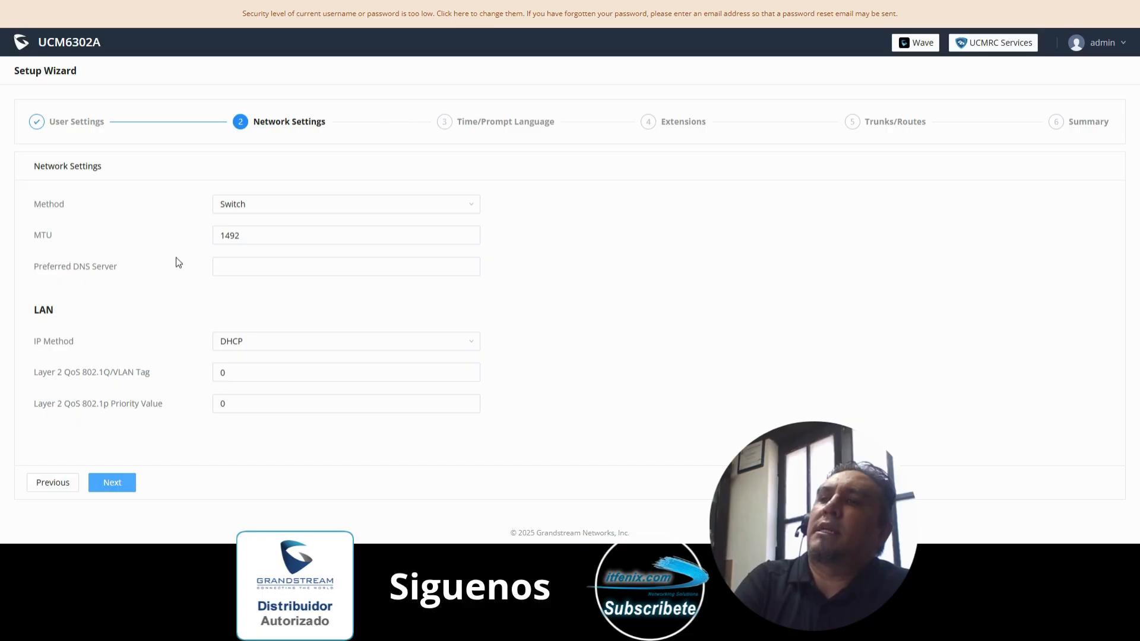
pyautogui.click(390, 203)
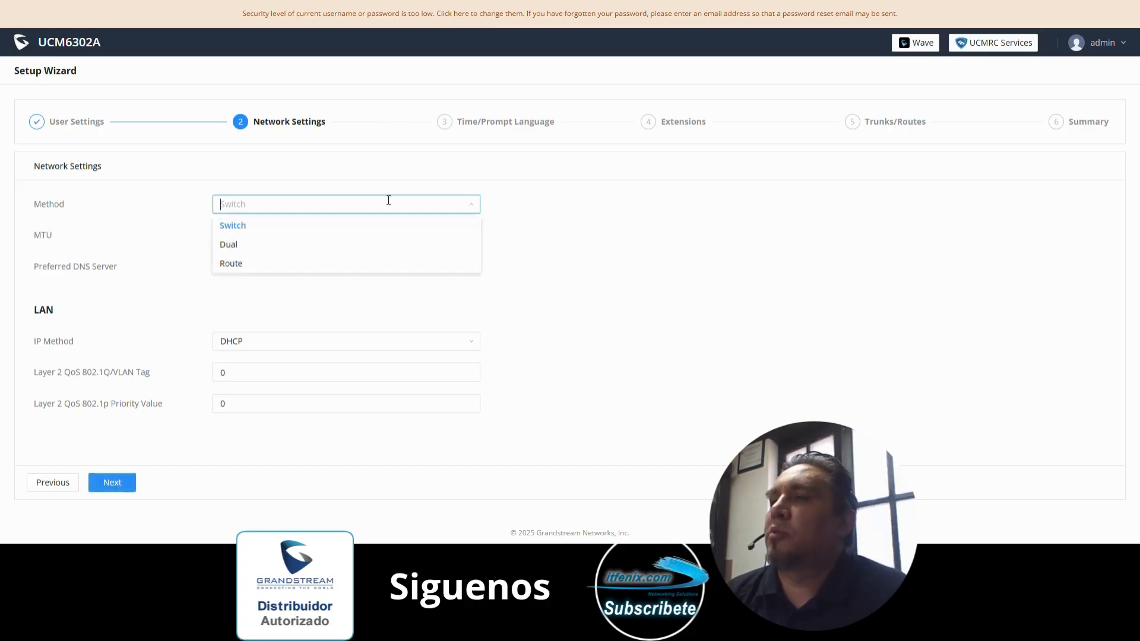
pyautogui.click(292, 246)
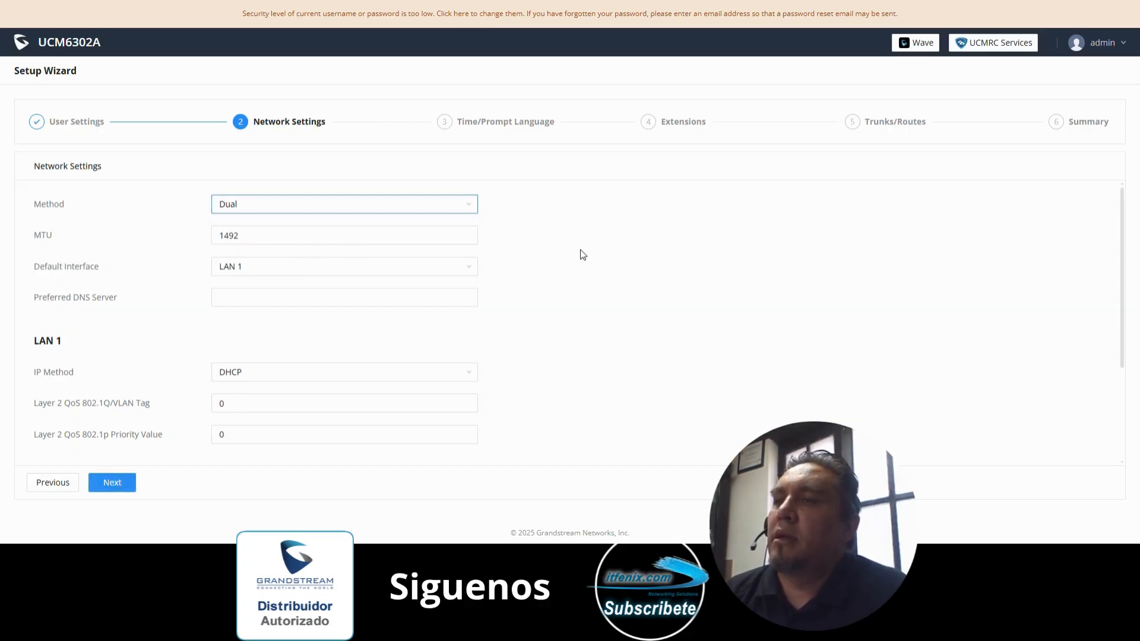
pyautogui.scroll(-3, 321, 365)
pyautogui.scroll(3, 291, 368)
pyautogui.scroll(-3, 291, 369)
pyautogui.scroll(3, 290, 369)
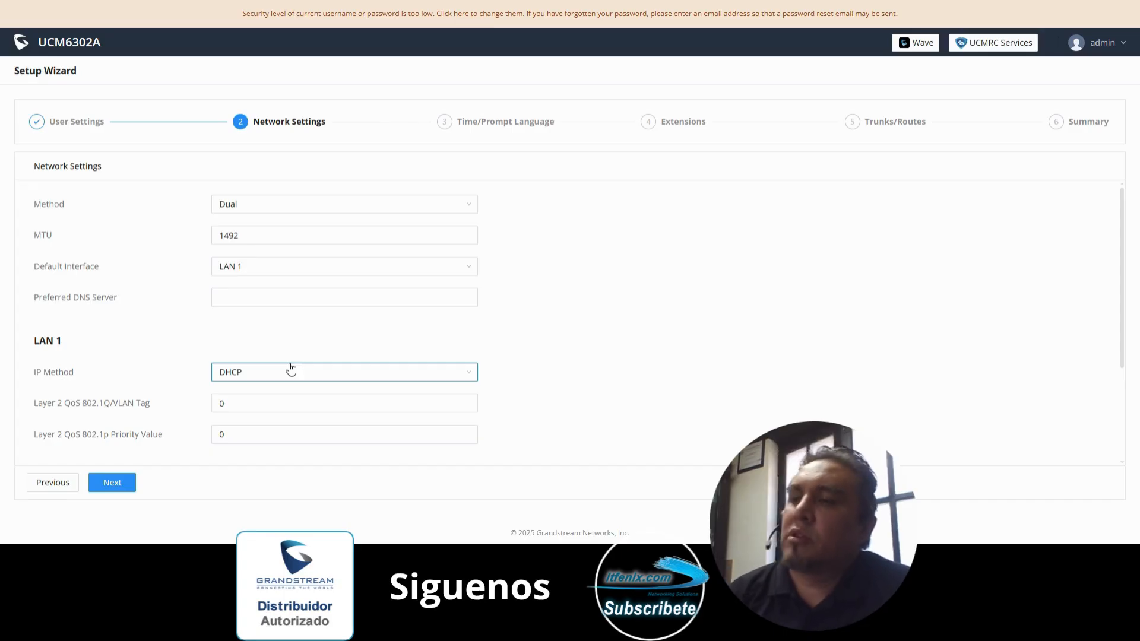
pyautogui.scroll(-3, 419, 339)
# Set LAN 2's IP method to Static (10.0.0.9, mask 255.255.255.0)
pyautogui.click(427, 368)
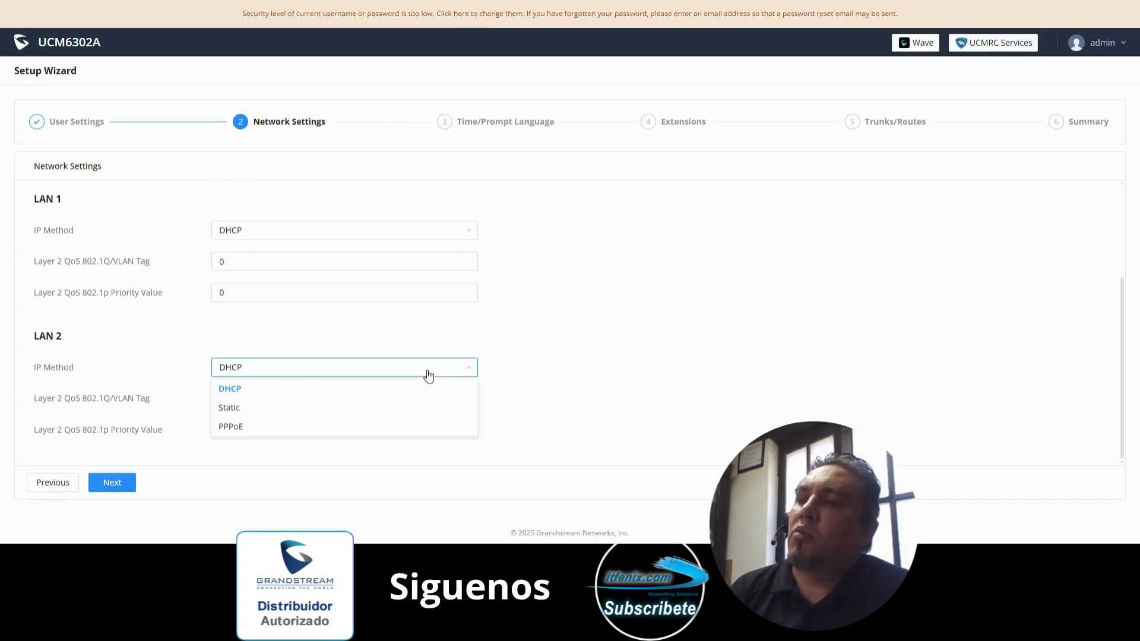
pyautogui.click(229, 407)
pyautogui.scroll(-3, 575, 369)
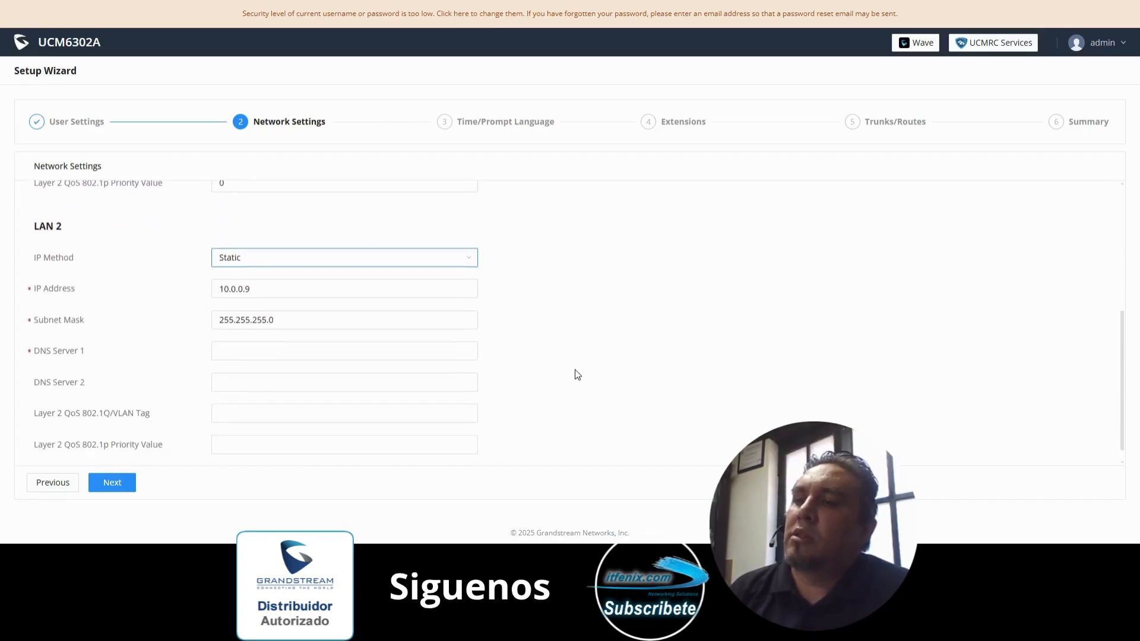
pyautogui.scroll(3, 575, 369)
pyautogui.scroll(-1, 575, 369)
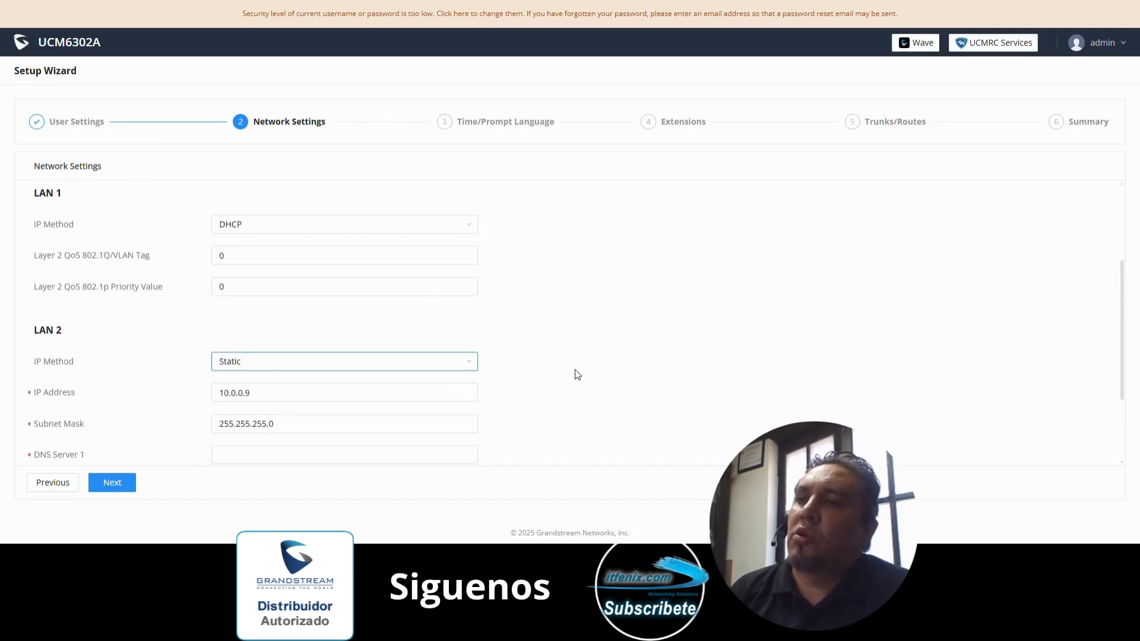
pyautogui.scroll(3, 575, 369)
pyautogui.scroll(-5, 575, 373)
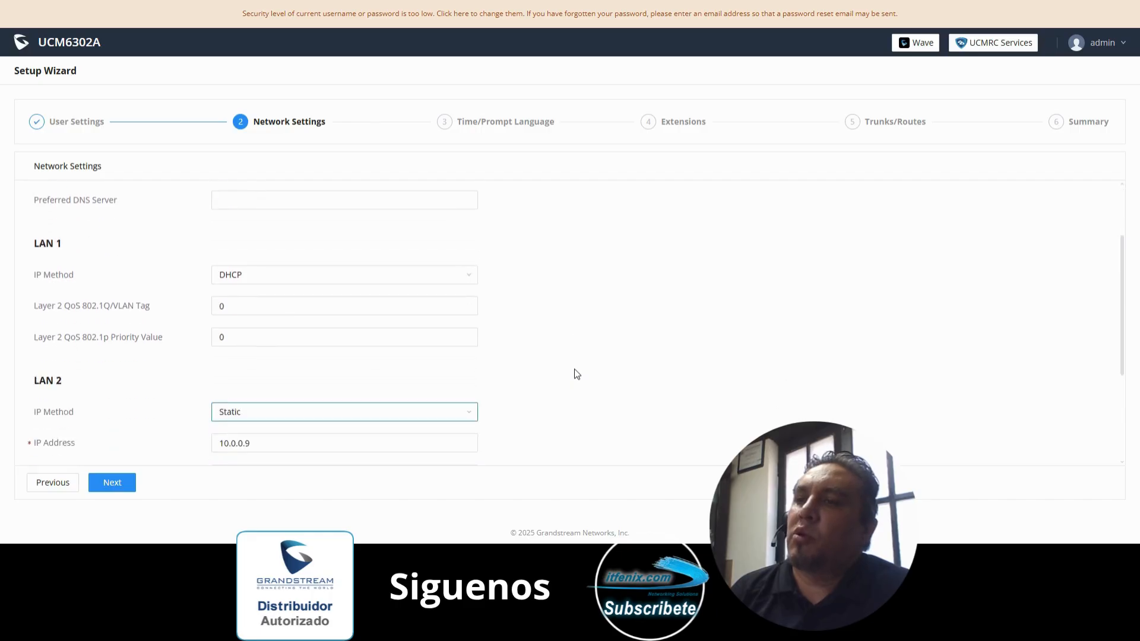
pyautogui.scroll(5, 574, 369)
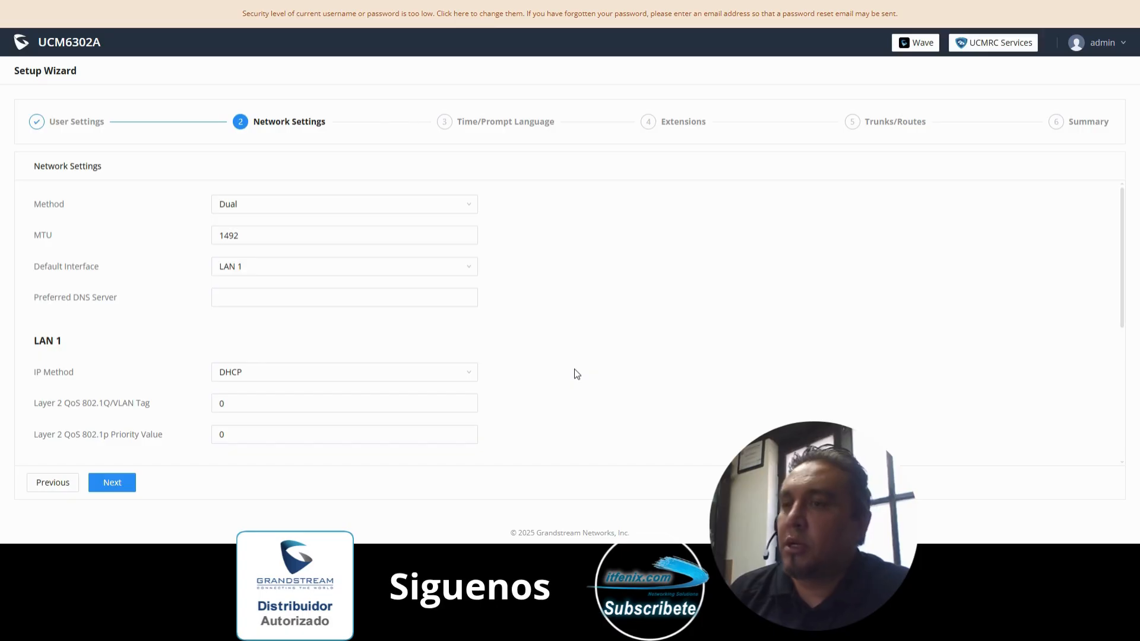
# Switch the network method back to Switch and look over the VLAN Tag and Priority fields
pyautogui.click(459, 208)
pyautogui.click(380, 225)
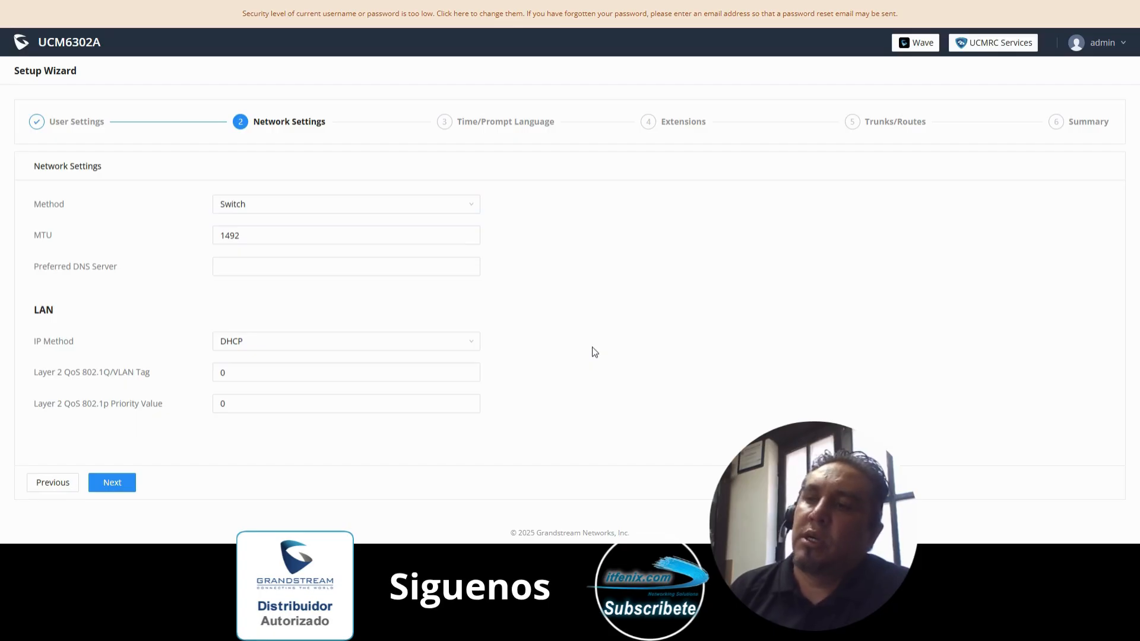
pyautogui.click(372, 412)
pyautogui.click(364, 448)
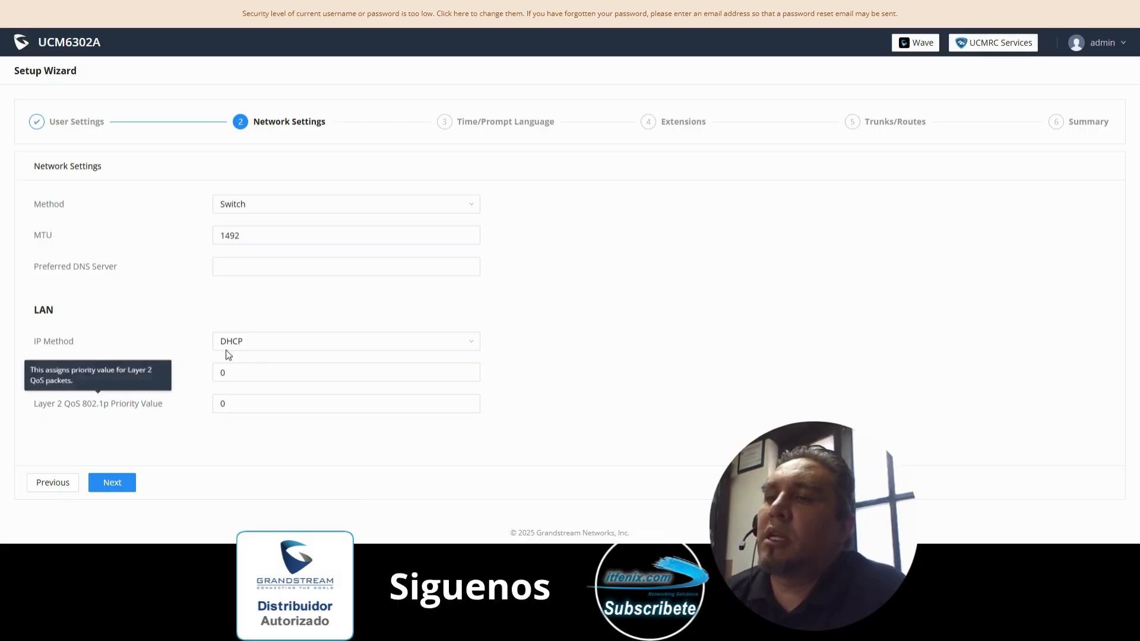
pyautogui.moveTo(162, 373); pyautogui.dragTo(20, 369)
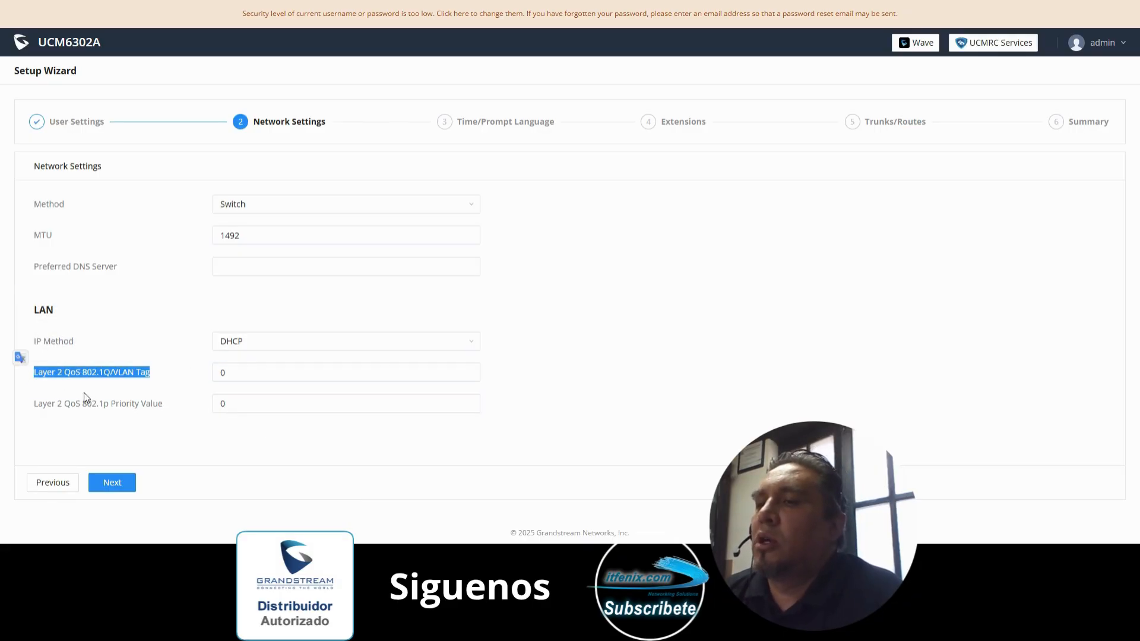
pyautogui.moveTo(178, 407); pyautogui.dragTo(44, 404)
pyautogui.click(234, 424)
# Try VLAN Tag 20 and 802.1p Priority Value 7
pyautogui.click(251, 372)
pyautogui.moveTo(251, 372); pyautogui.dragTo(181, 402)
pyautogui.hotkey('shift', 'Tab')
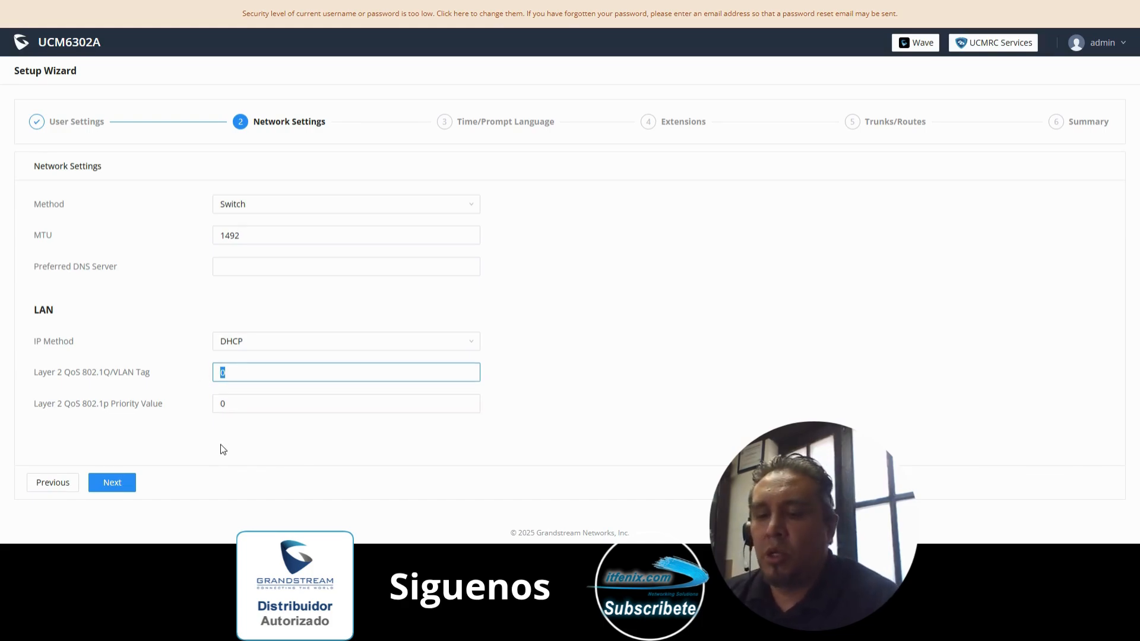
pyautogui.write('20')
pyautogui.press('Tab')
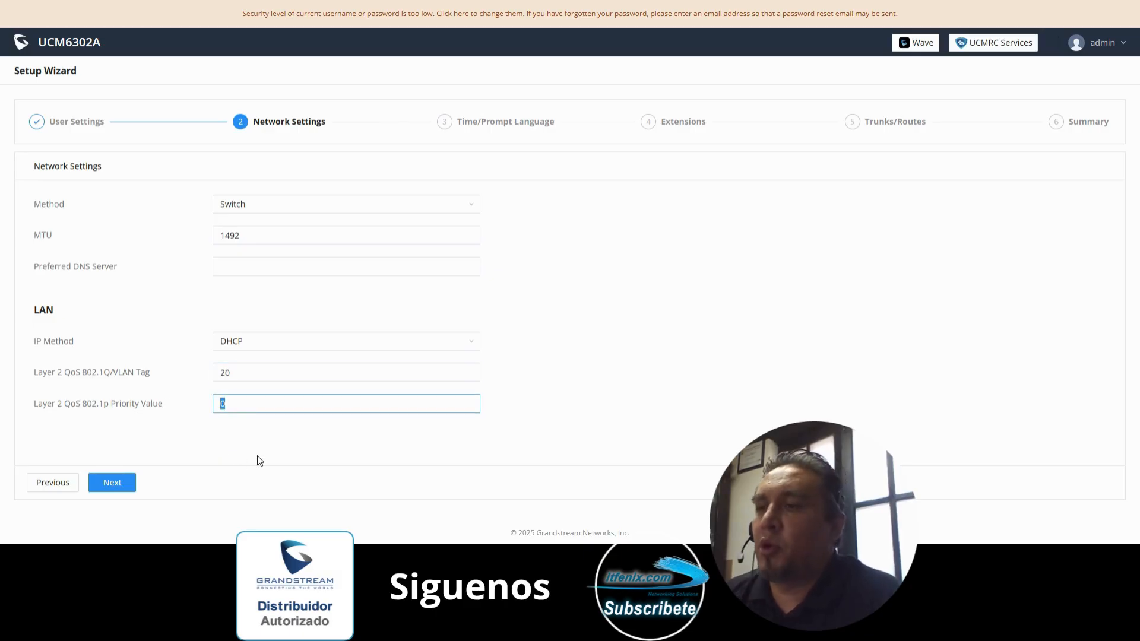
pyautogui.write('7')
pyautogui.click(256, 463)
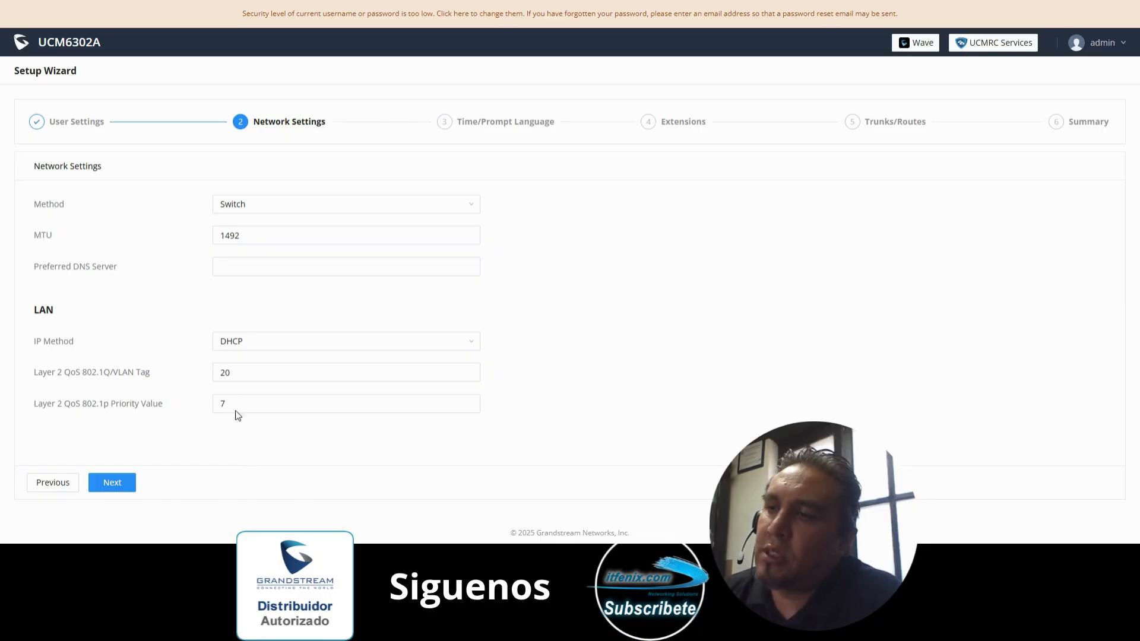
pyautogui.click(218, 375)
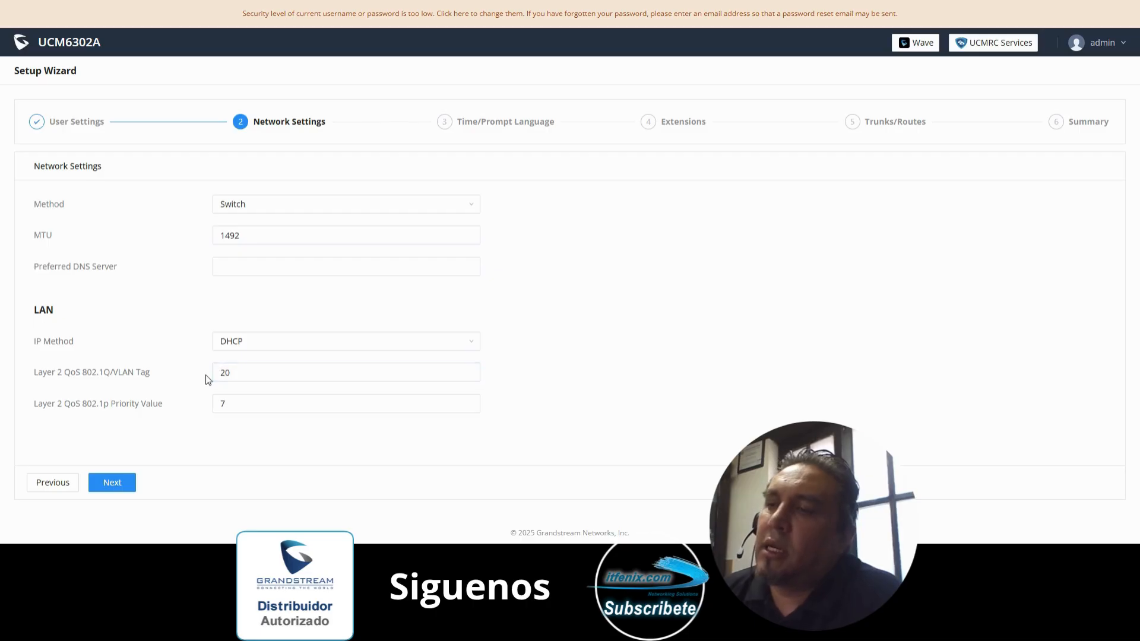
pyautogui.click(240, 405)
pyautogui.click(194, 432)
# Keep LAN on DHCP, reset VLAN Tag and Priority to 0, and continue to Time/Prompt Language
pyautogui.click(254, 347)
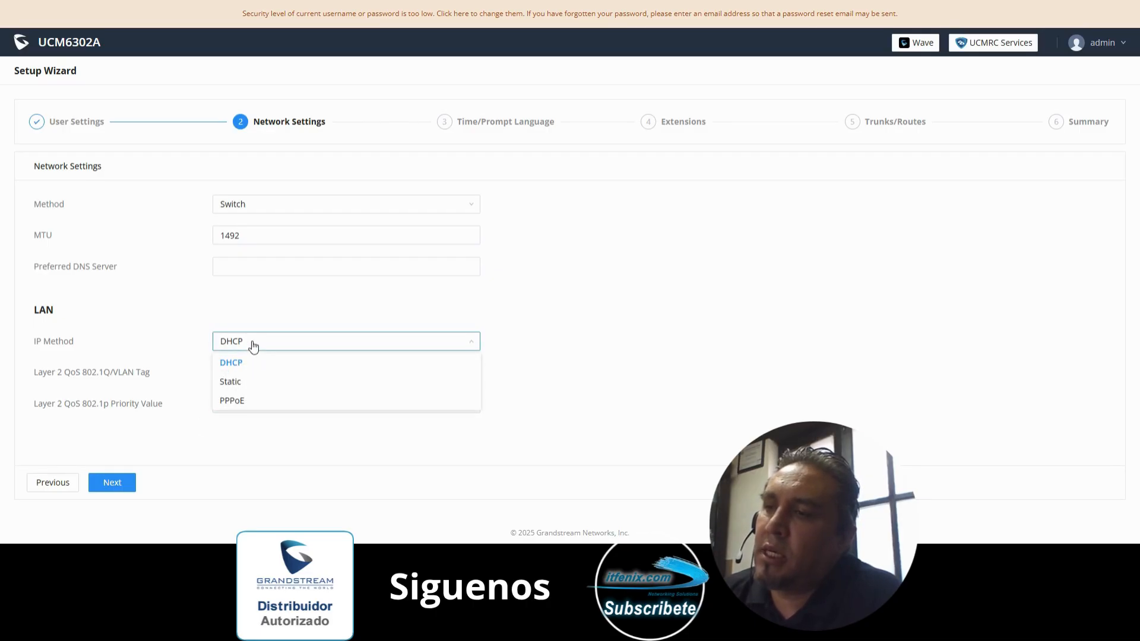
pyautogui.click(581, 290)
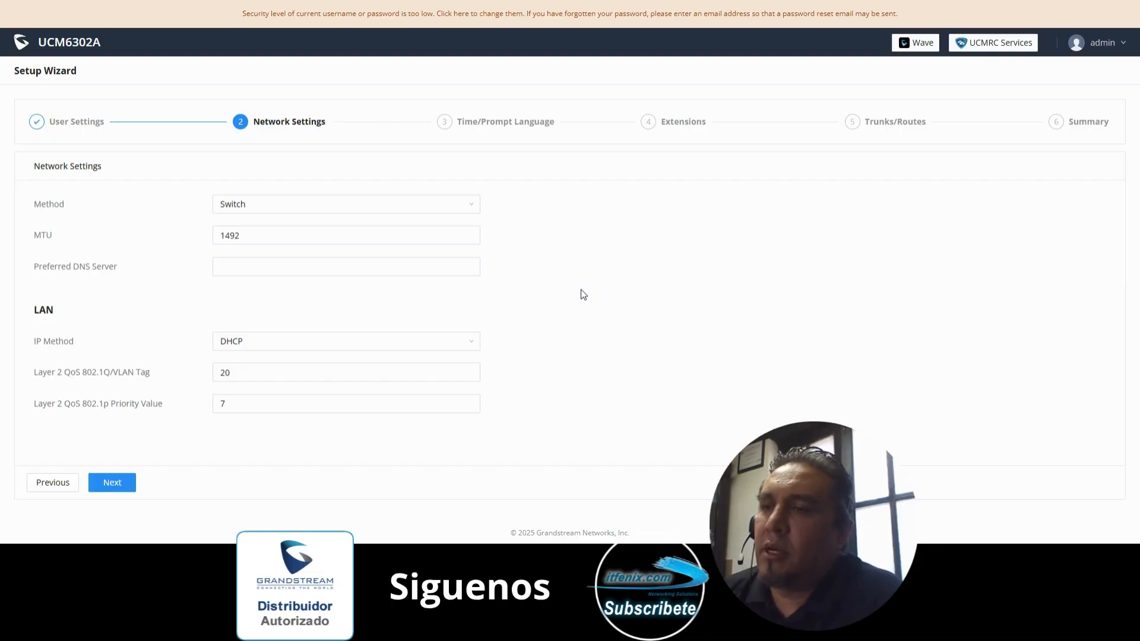
pyautogui.doubleClick(339, 372)
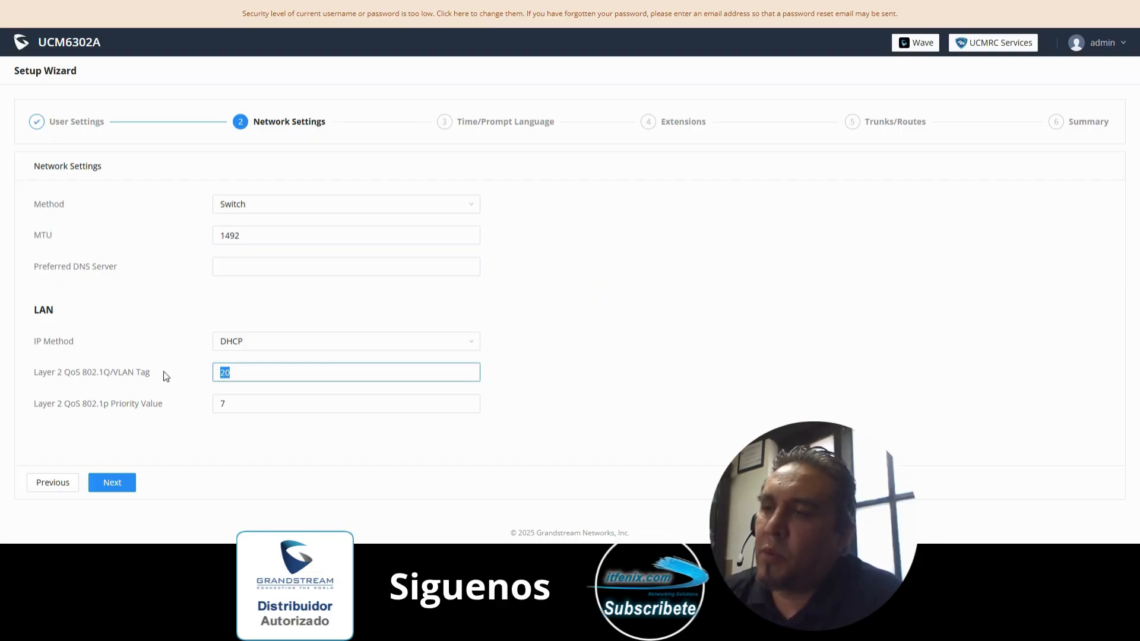
pyautogui.write('2')
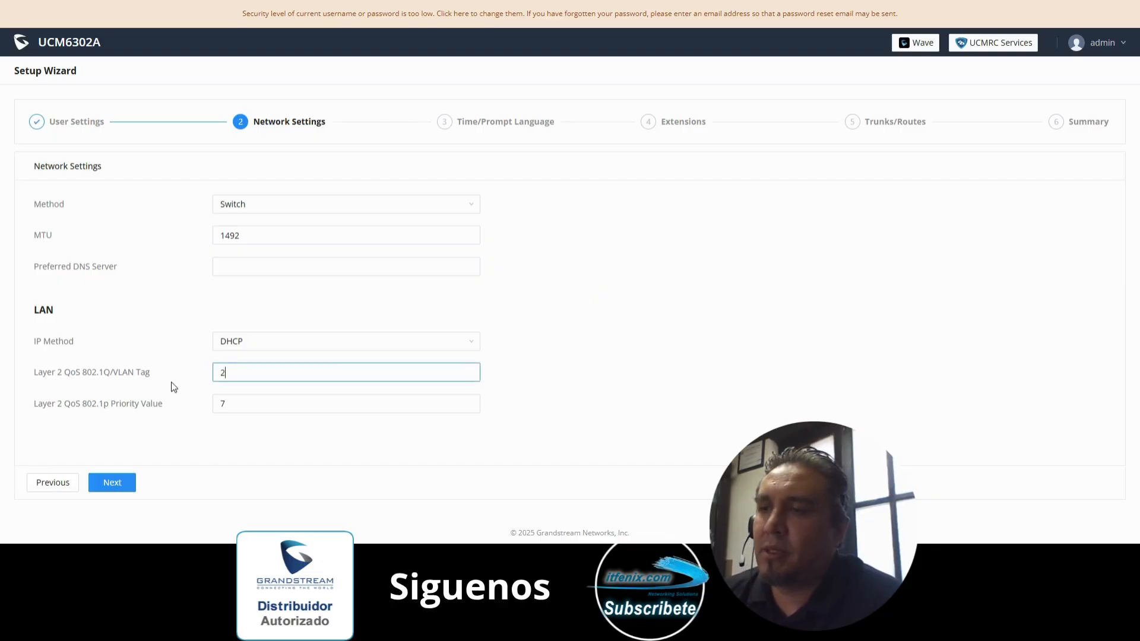
pyautogui.click(276, 437)
pyautogui.moveTo(276, 437); pyautogui.dragTo(253, 374)
pyautogui.doubleClick(252, 374)
pyautogui.write('0')
pyautogui.doubleClick(263, 411)
pyautogui.write('0')
pyautogui.click(269, 450)
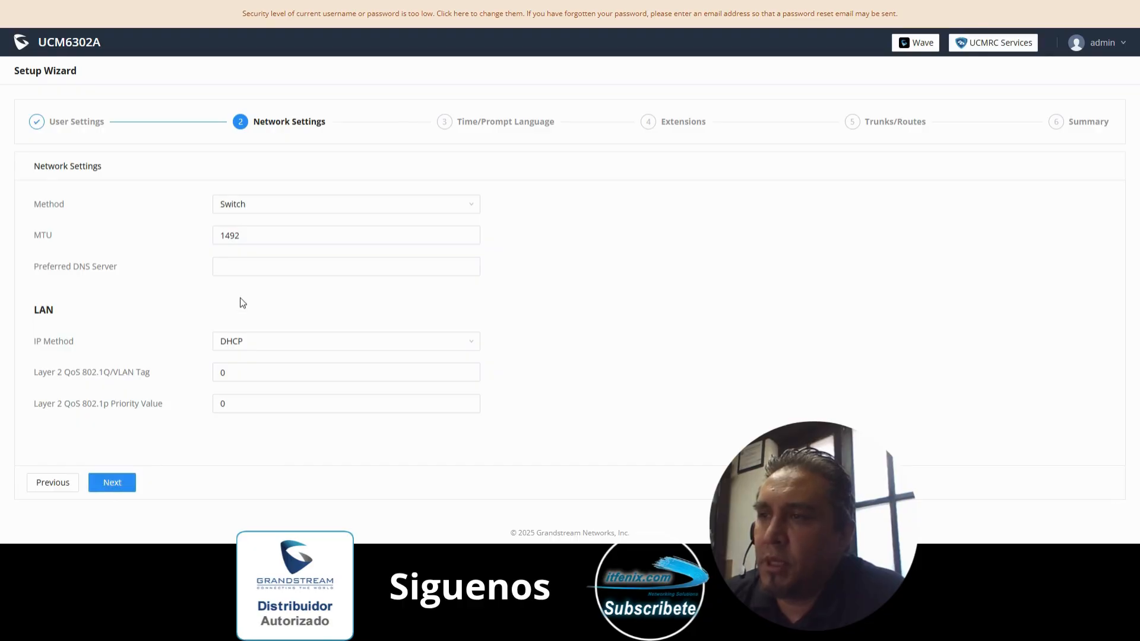
pyautogui.click(125, 483)
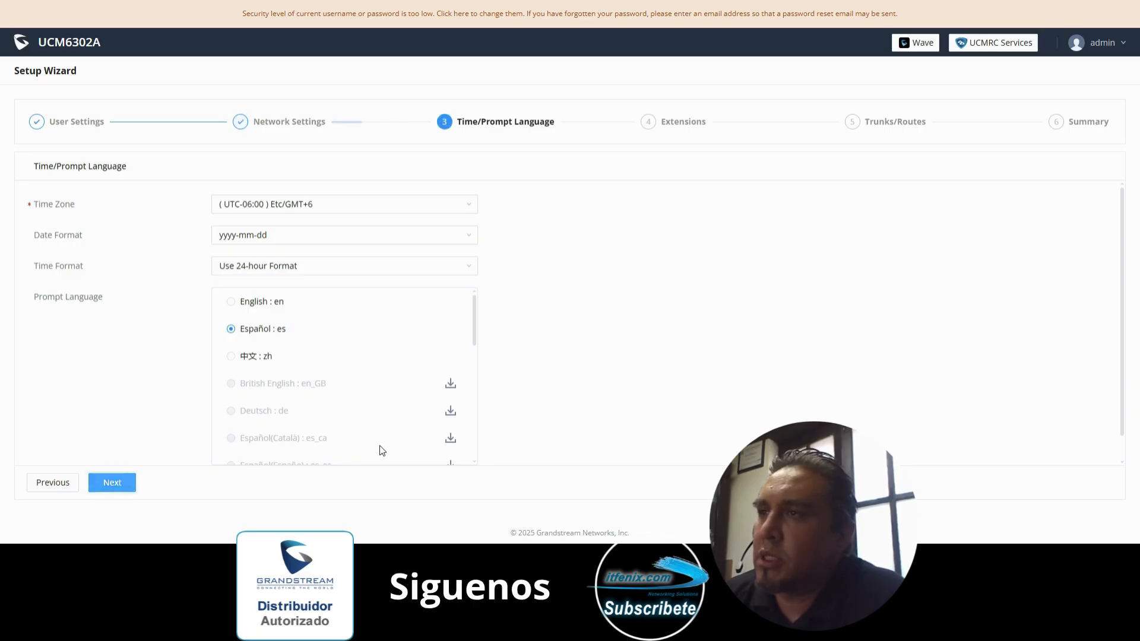
# Set the time zone to (UTC-06:00) America/Mexico_City
pyautogui.click(368, 209)
pyautogui.scroll(-10, 373, 299)
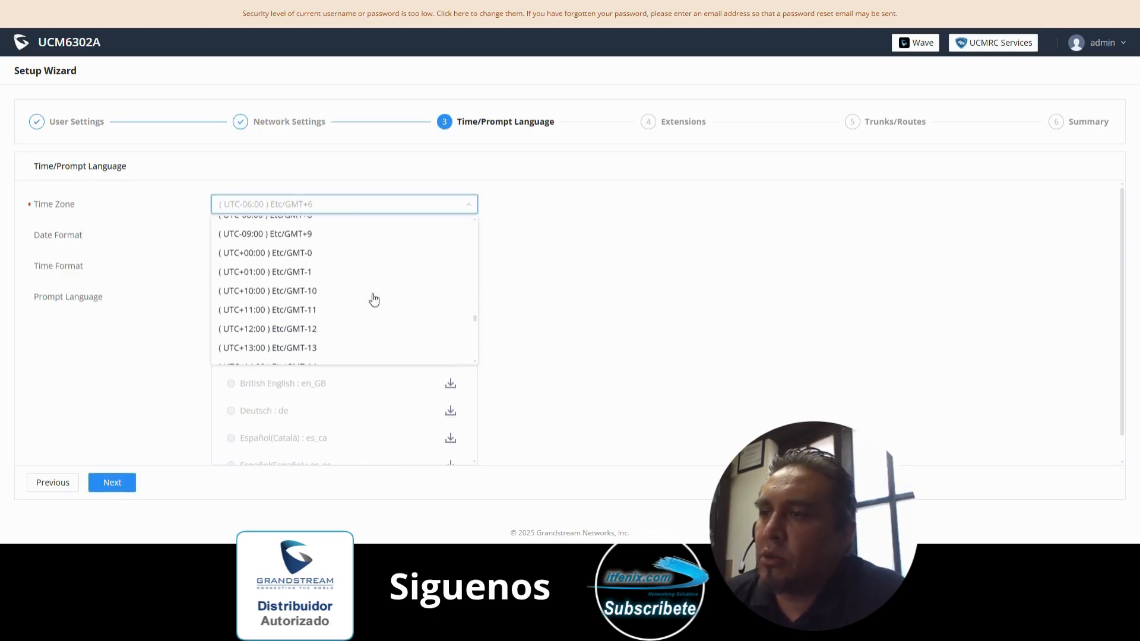
pyautogui.scroll(-14, 373, 299)
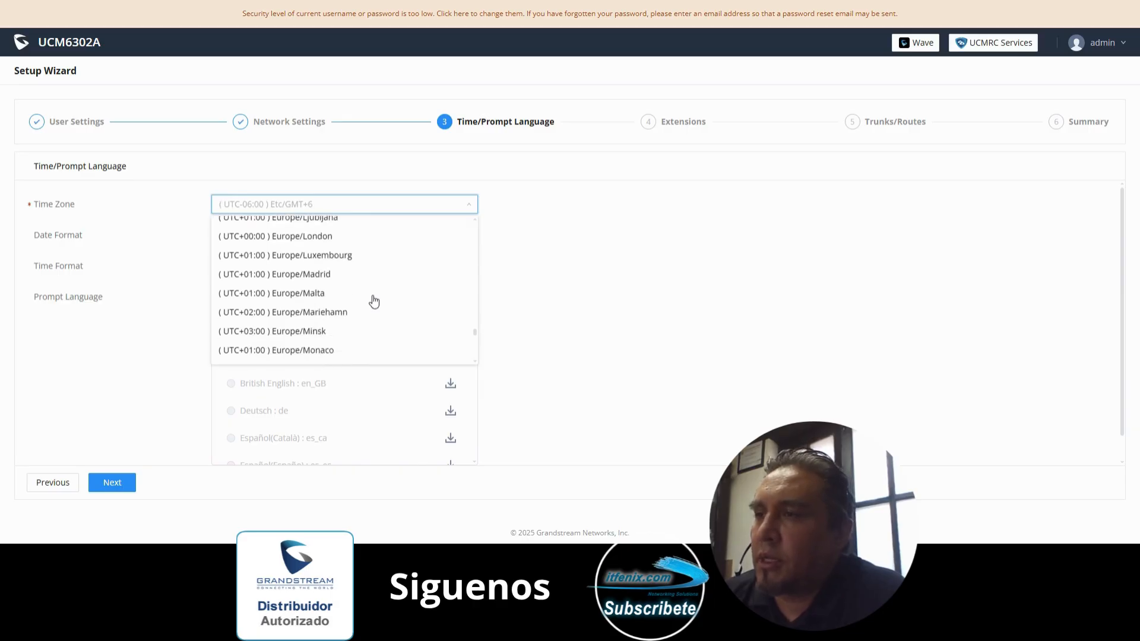
pyautogui.scroll(-20, 374, 301)
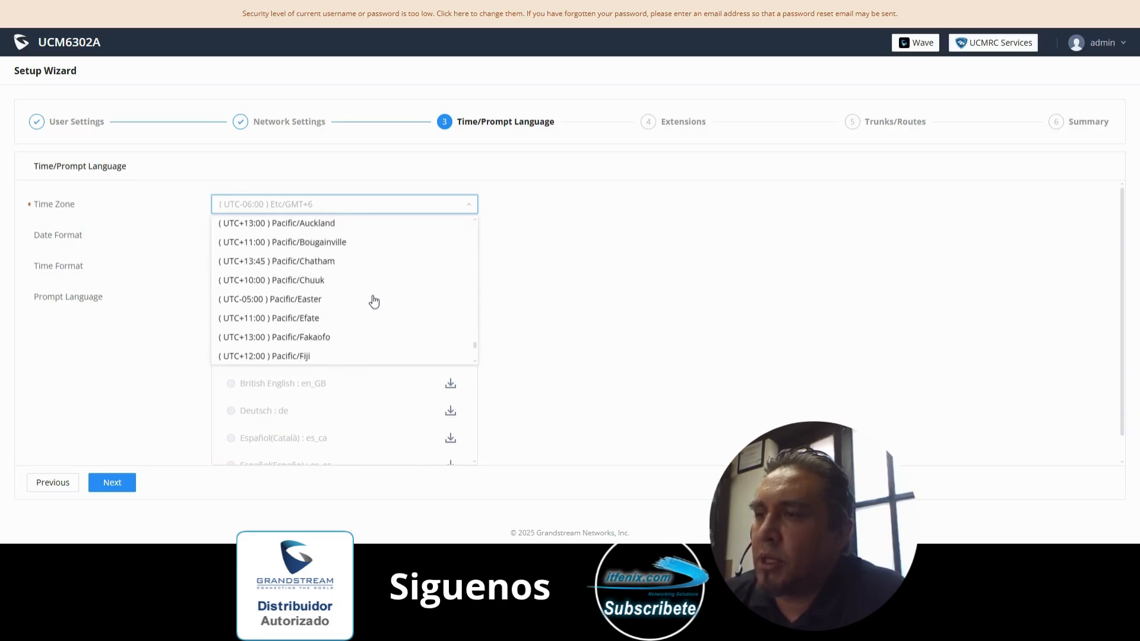
pyautogui.scroll(20, 364, 326)
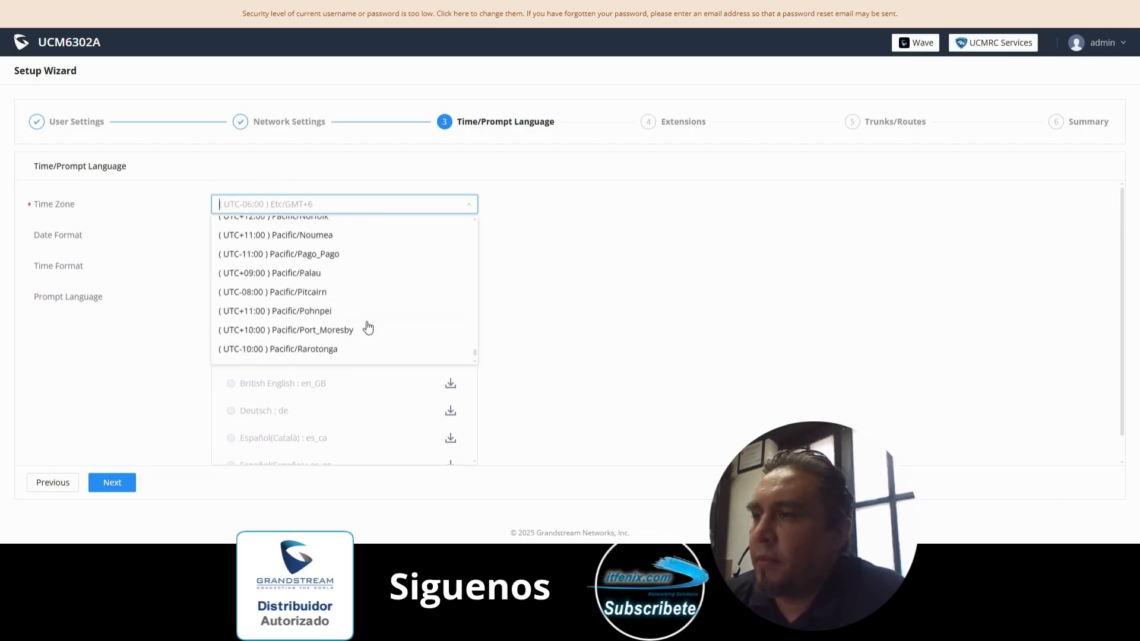
pyautogui.scroll(20, 364, 344)
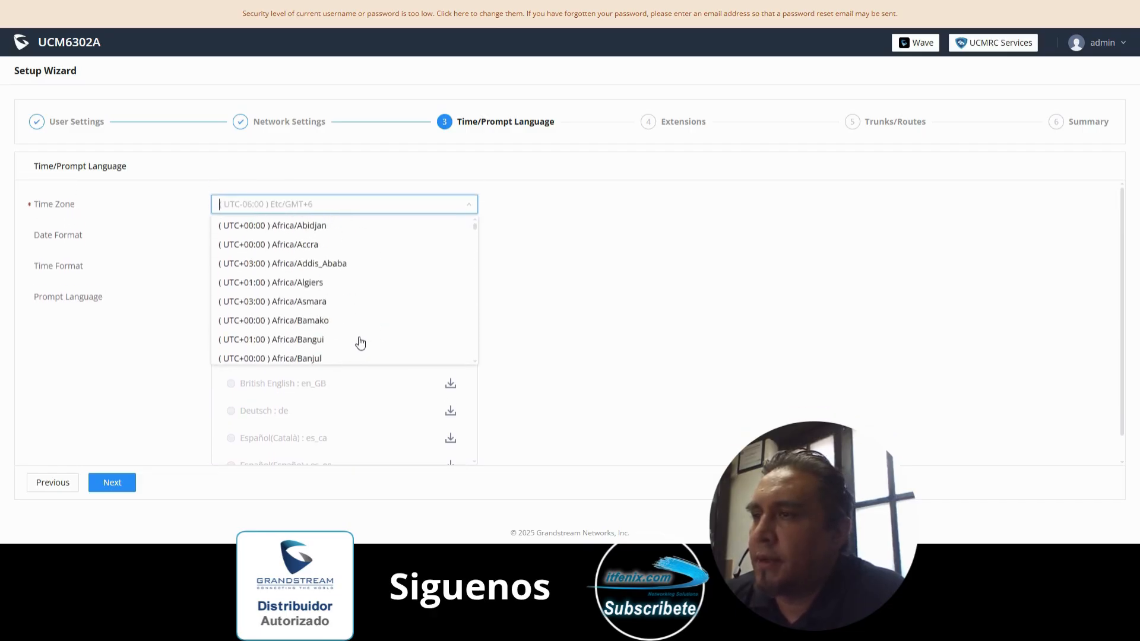
pyautogui.scroll(-10, 360, 344)
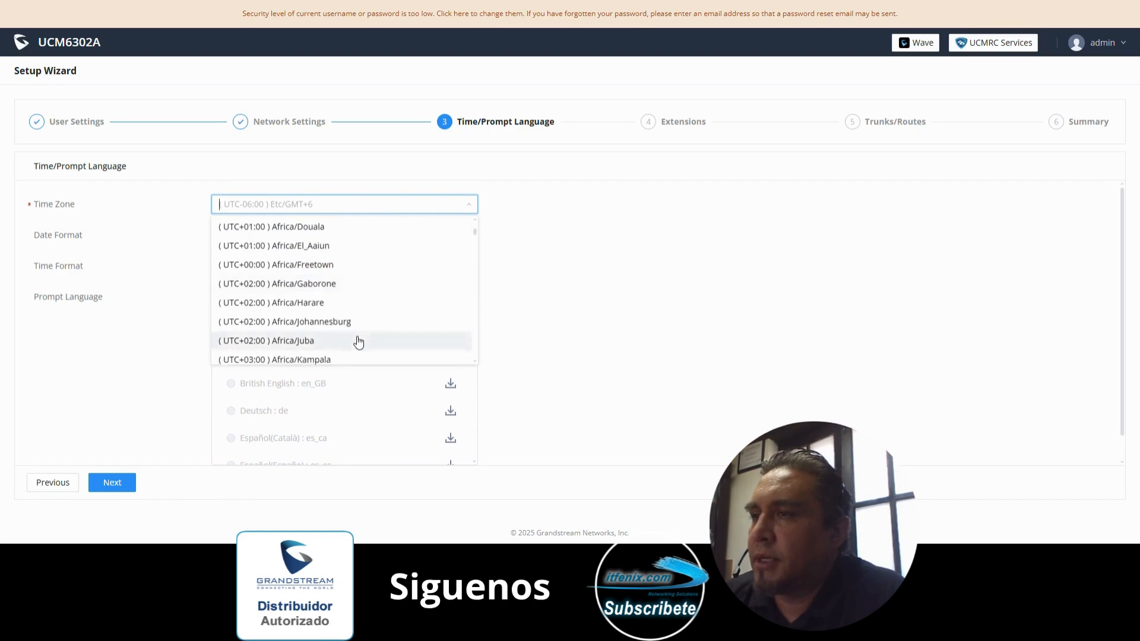
pyautogui.scroll(-2, 357, 342)
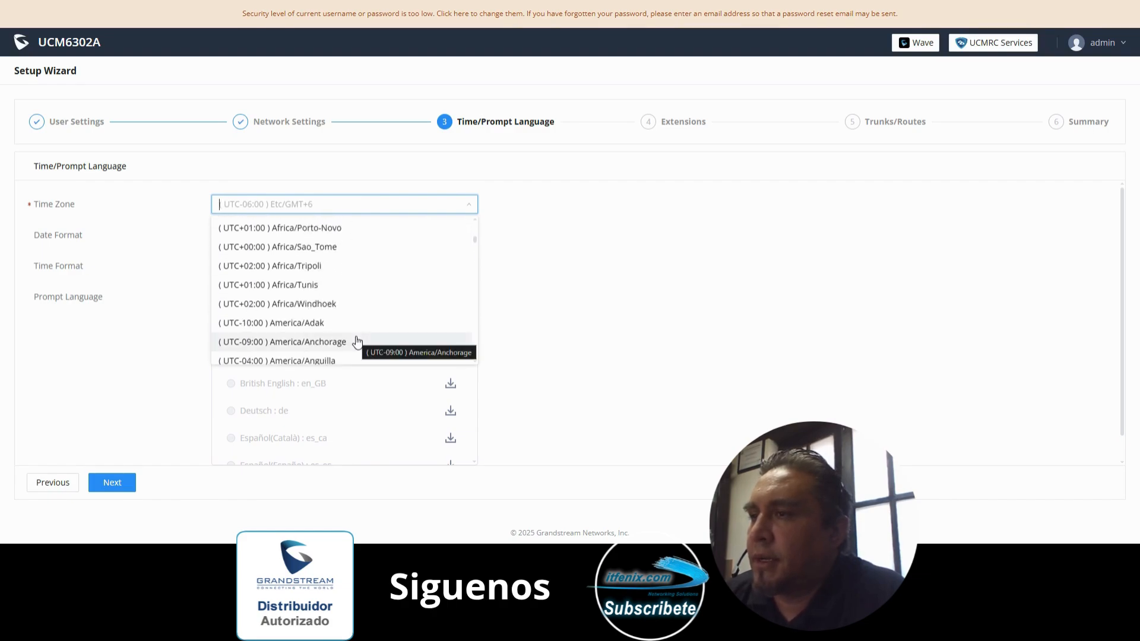
pyautogui.scroll(-5, 357, 342)
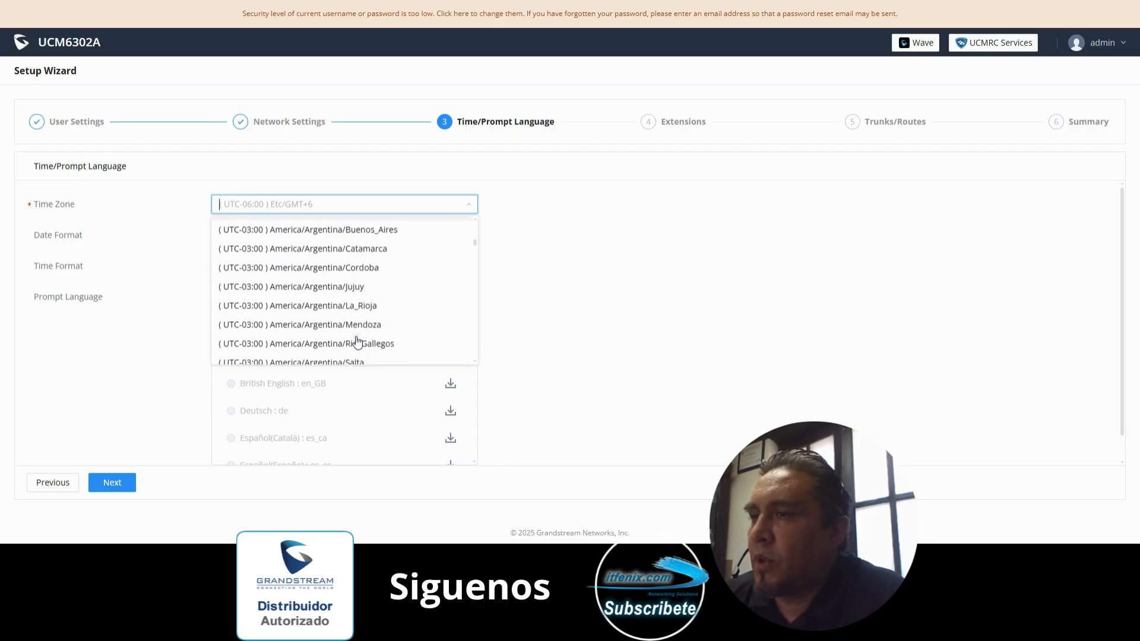
pyautogui.scroll(-3, 357, 342)
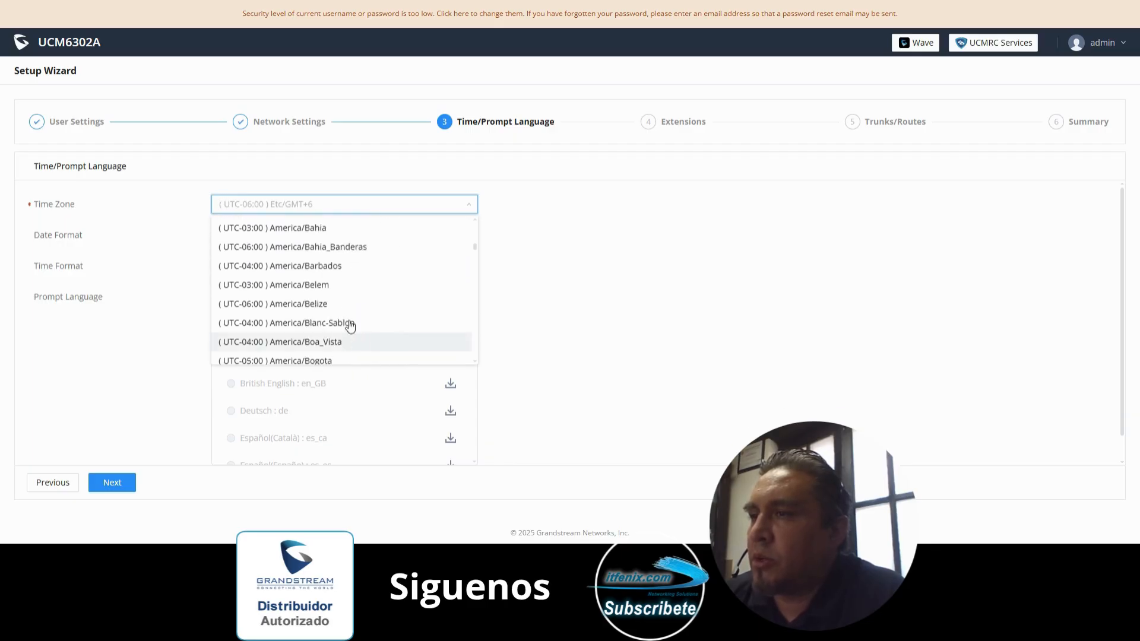
pyautogui.scroll(-2, 351, 332)
pyautogui.scroll(-3, 350, 335)
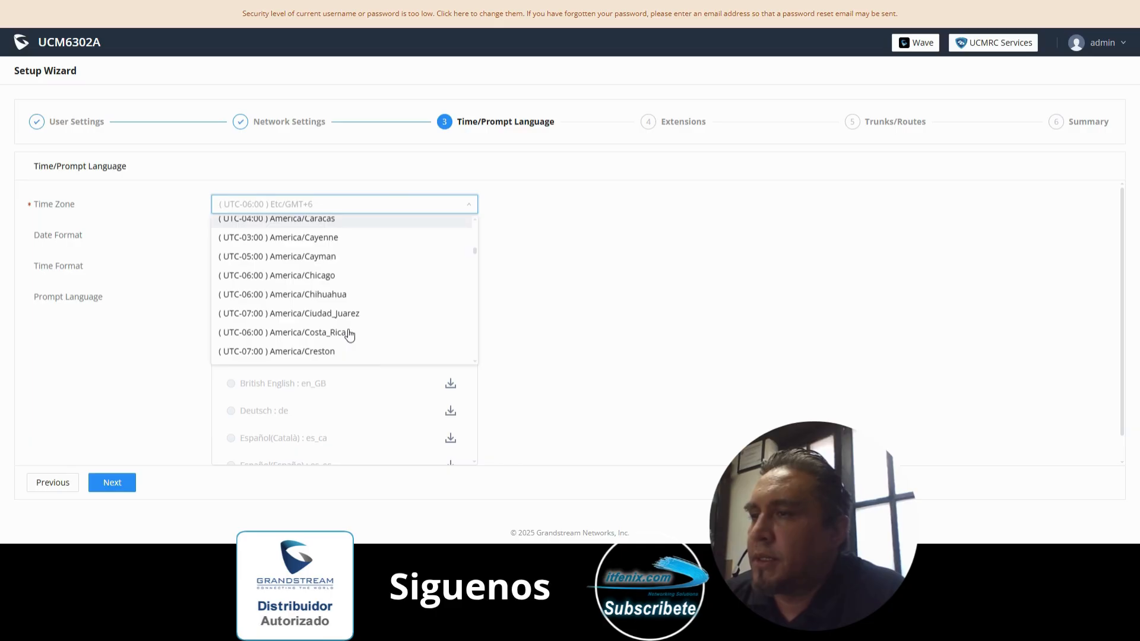
pyautogui.scroll(-3, 349, 335)
pyautogui.scroll(-4, 349, 336)
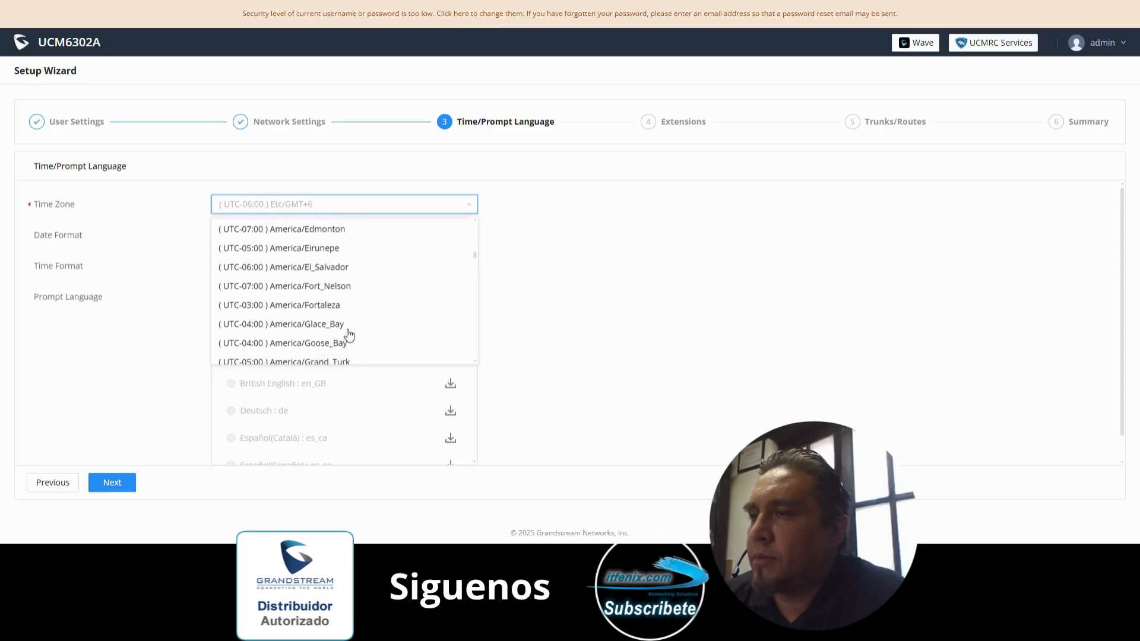
pyautogui.scroll(-5, 349, 335)
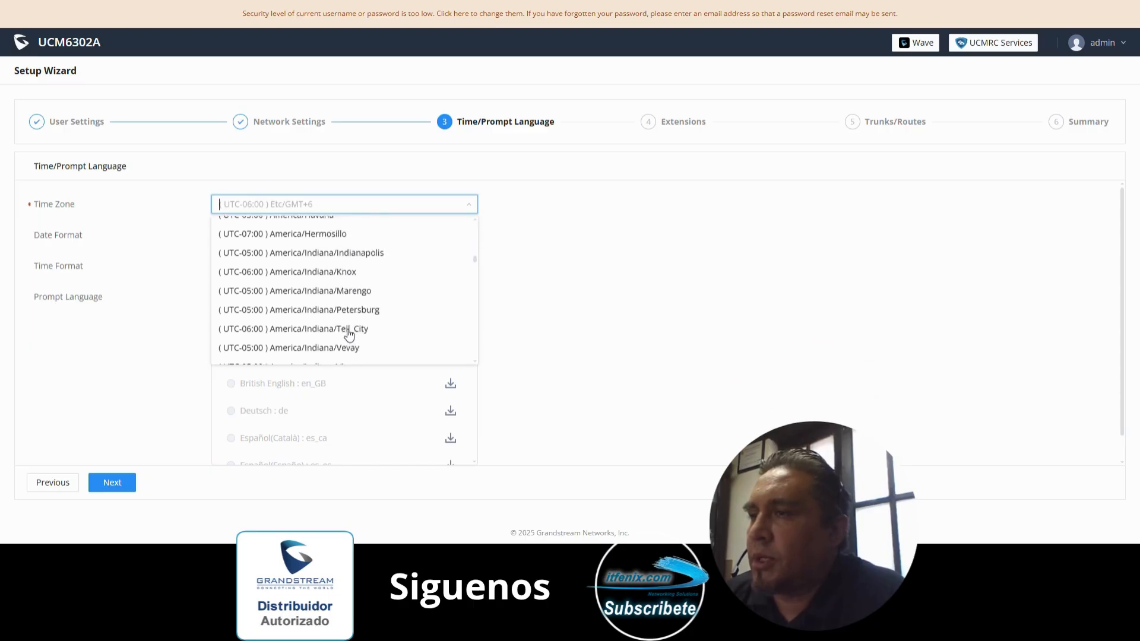
pyautogui.scroll(-3, 349, 334)
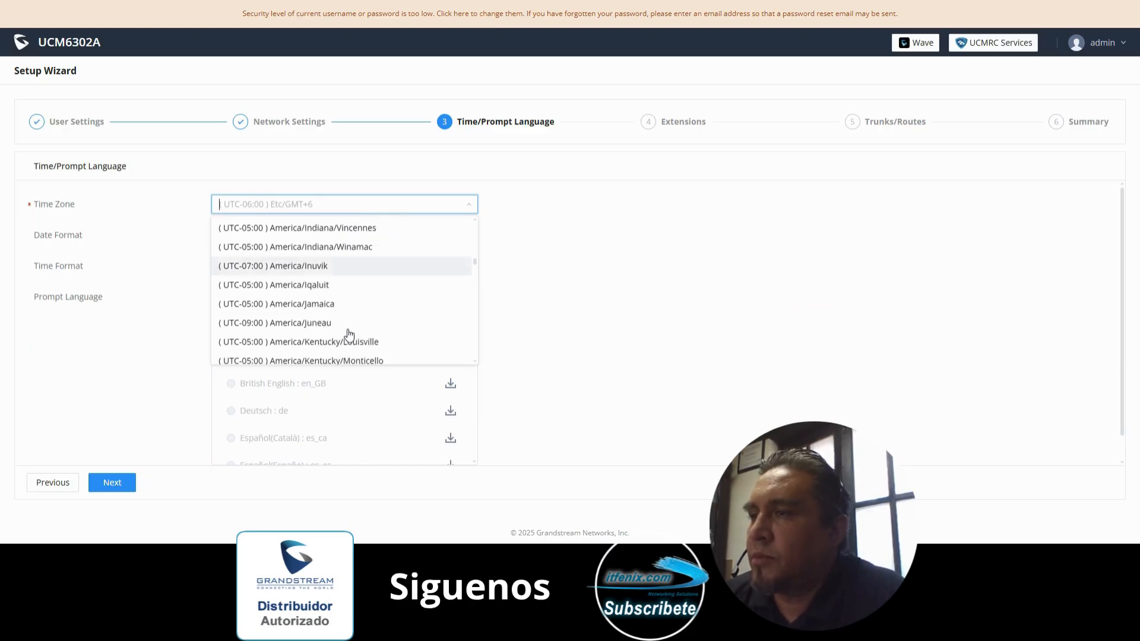
pyautogui.scroll(-3, 349, 335)
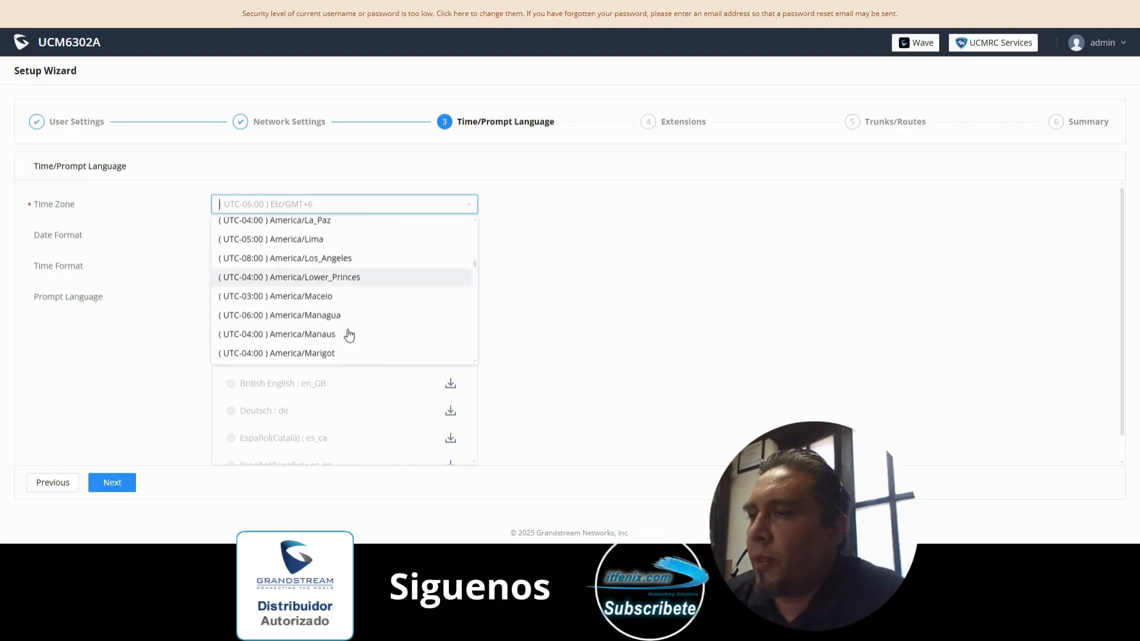
pyautogui.scroll(-3, 349, 335)
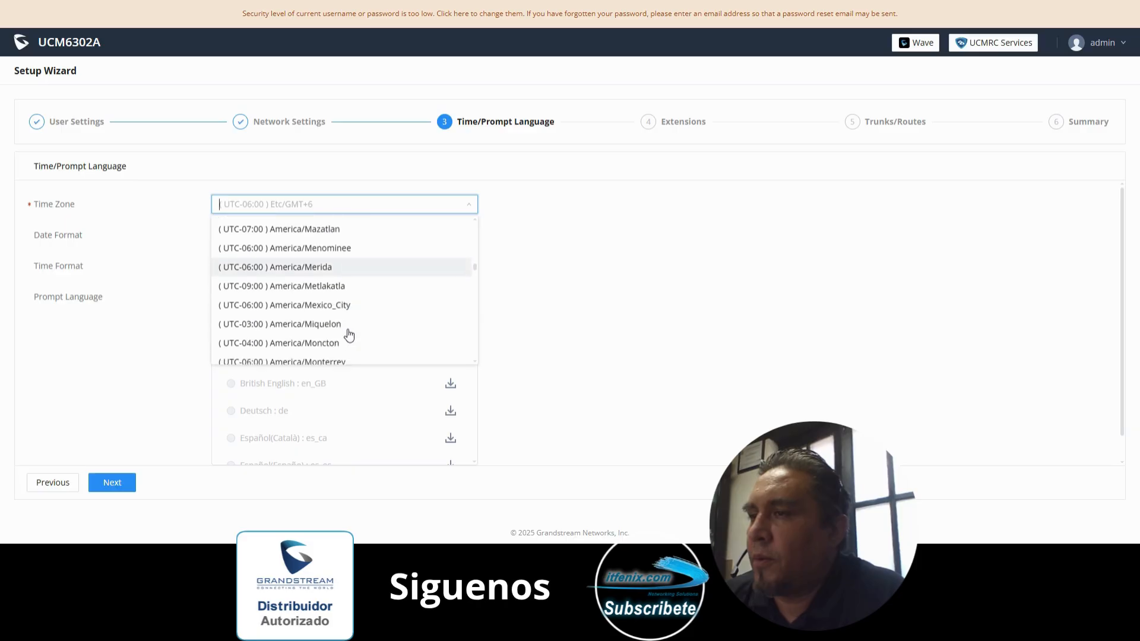
pyautogui.click(330, 249)
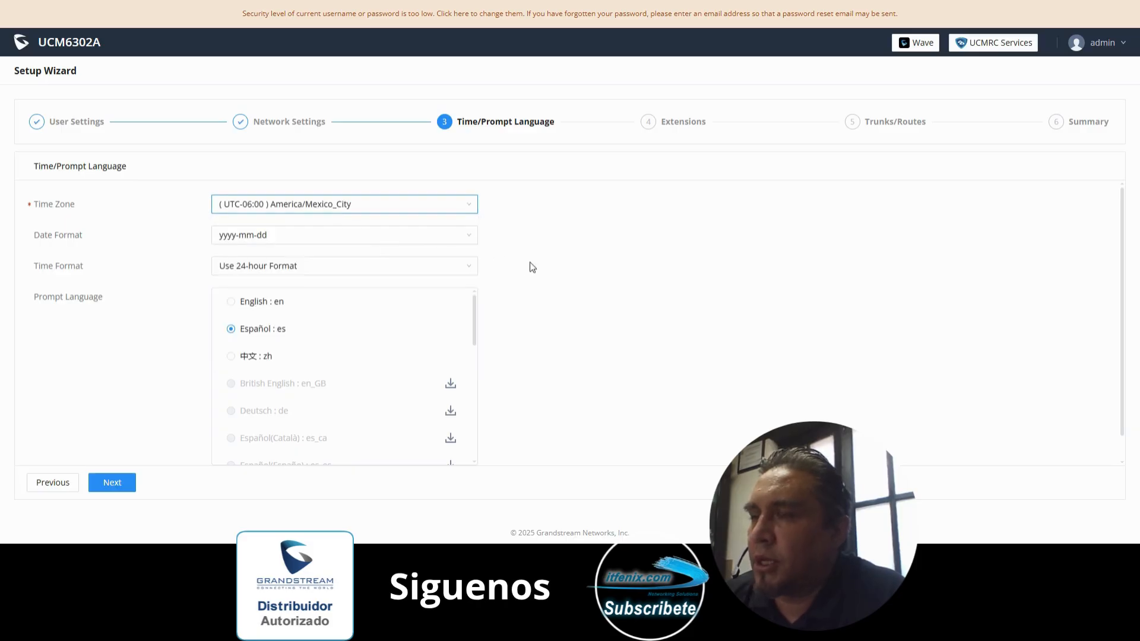
# Choose dd-mm-yyyy as the date format
pyautogui.click(359, 239)
pyautogui.click(319, 295)
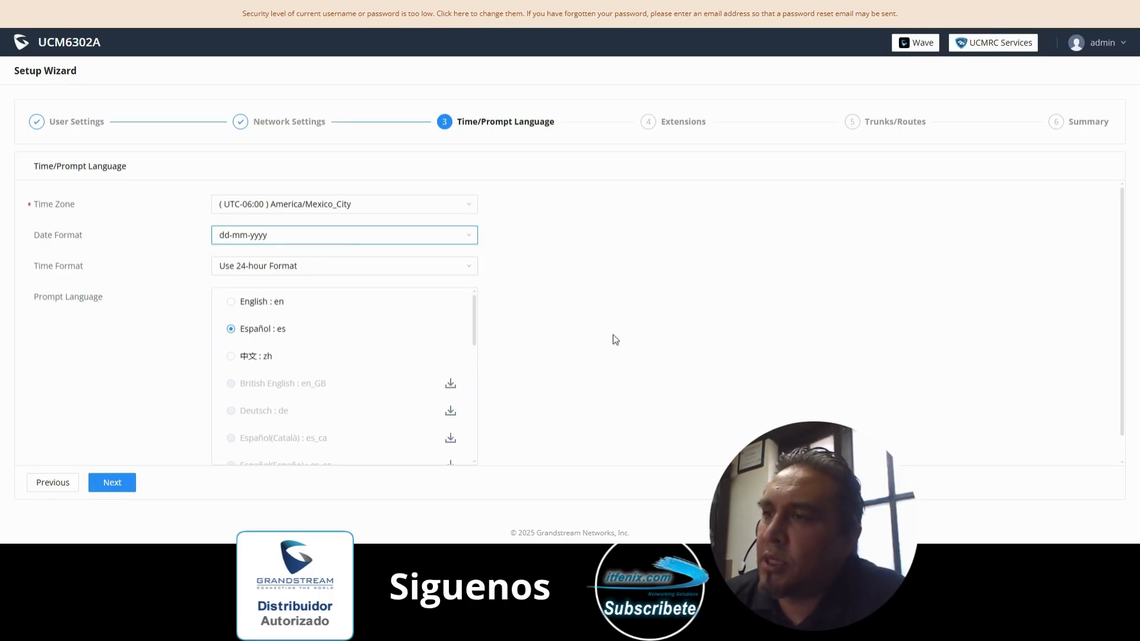
pyautogui.click(560, 337)
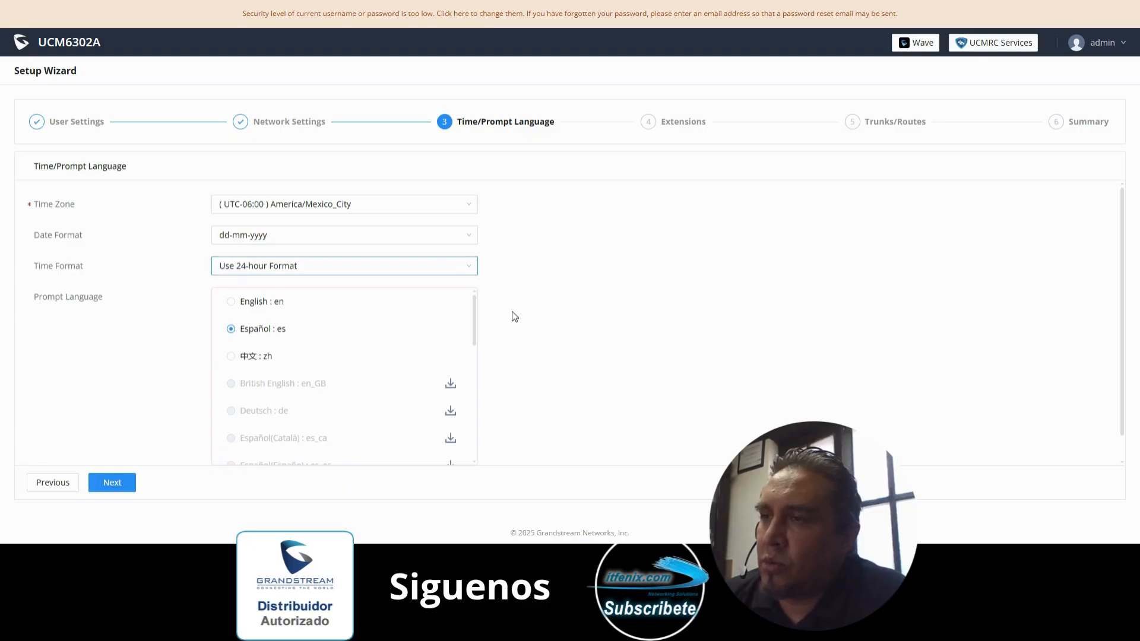
# Keep Start Extension 1000 with 5 extensions on the Extensions step and continue to Trunks/Routes
pyautogui.click(119, 482)
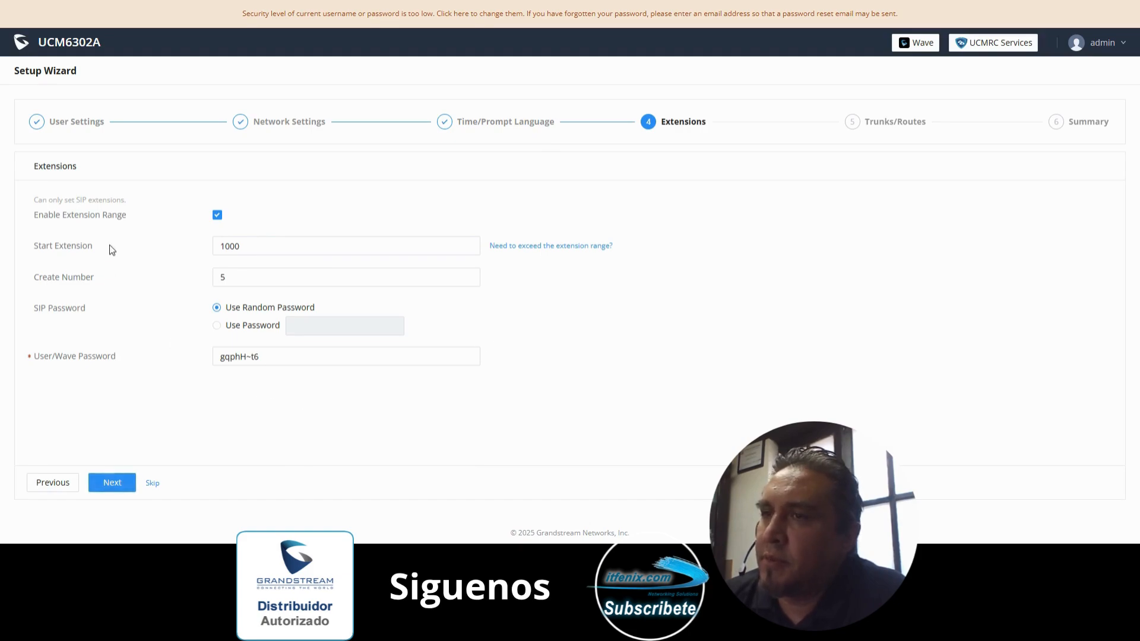
pyautogui.doubleClick(299, 244)
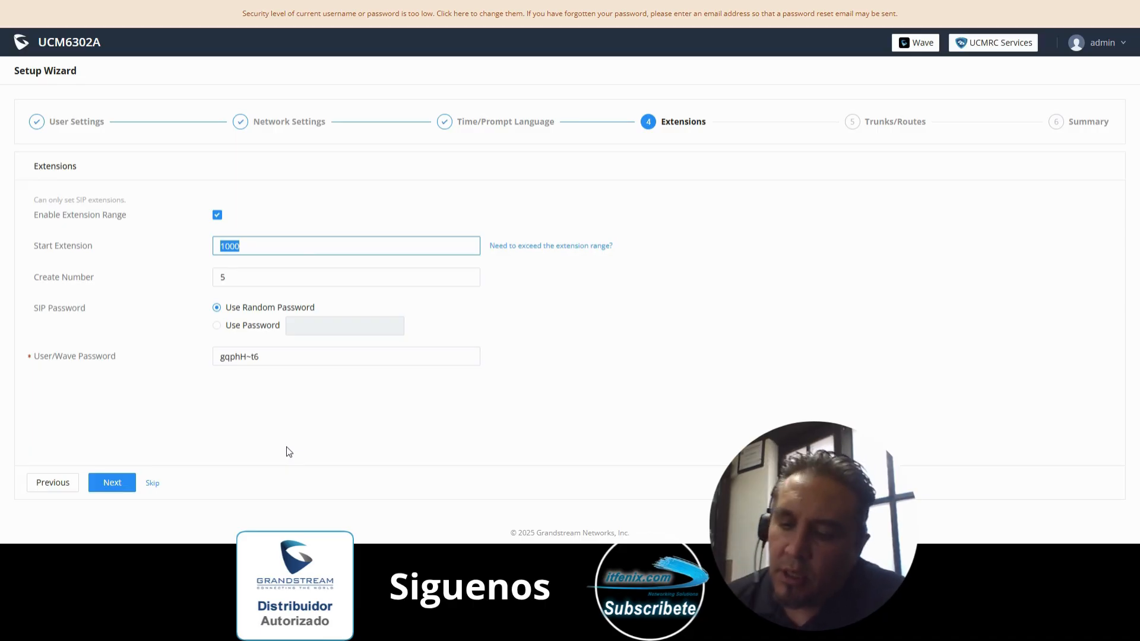
pyautogui.click(289, 249)
pyautogui.press('BackSpace')
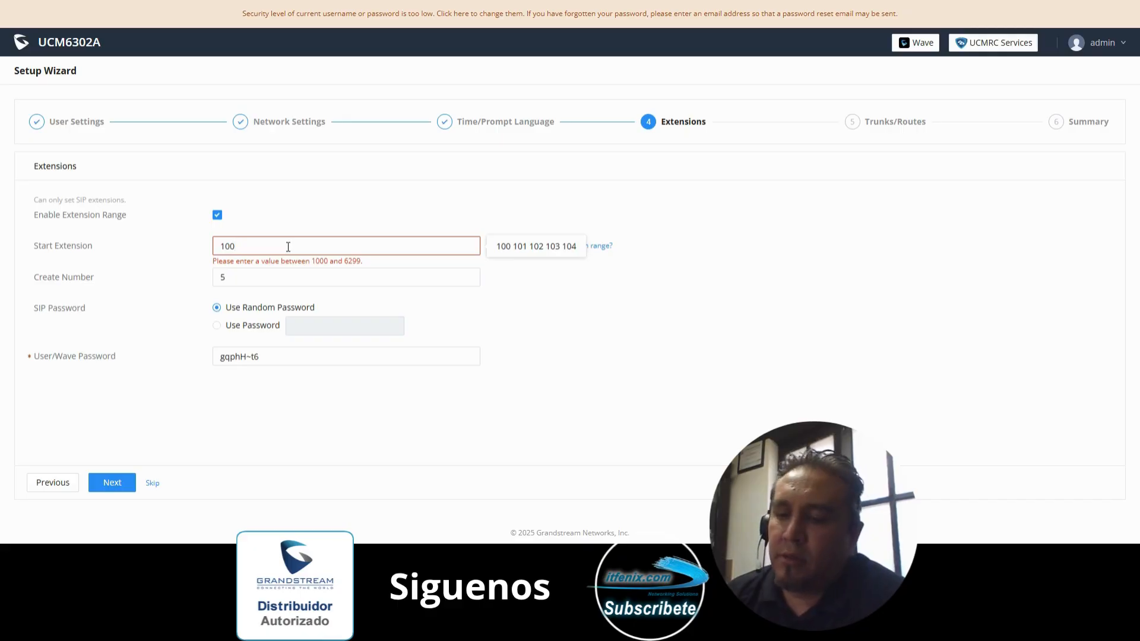
pyautogui.write('0')
pyautogui.click(600, 347)
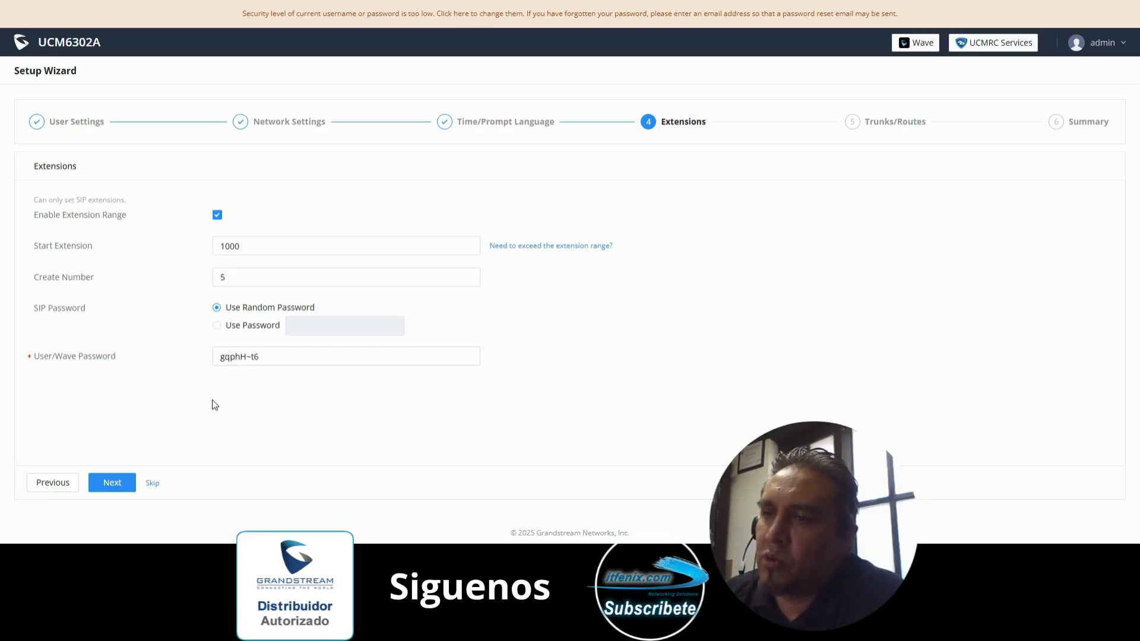
pyautogui.click(121, 491)
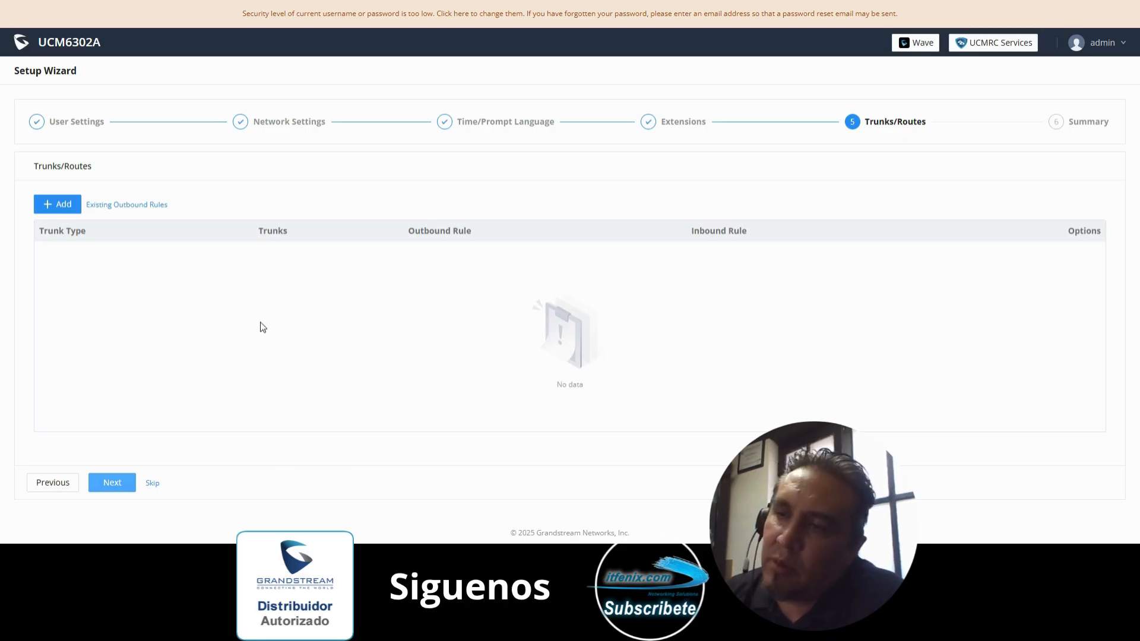
# Skip Trunks/Routes, review the Summary and save the wizard settings
pyautogui.click(153, 486)
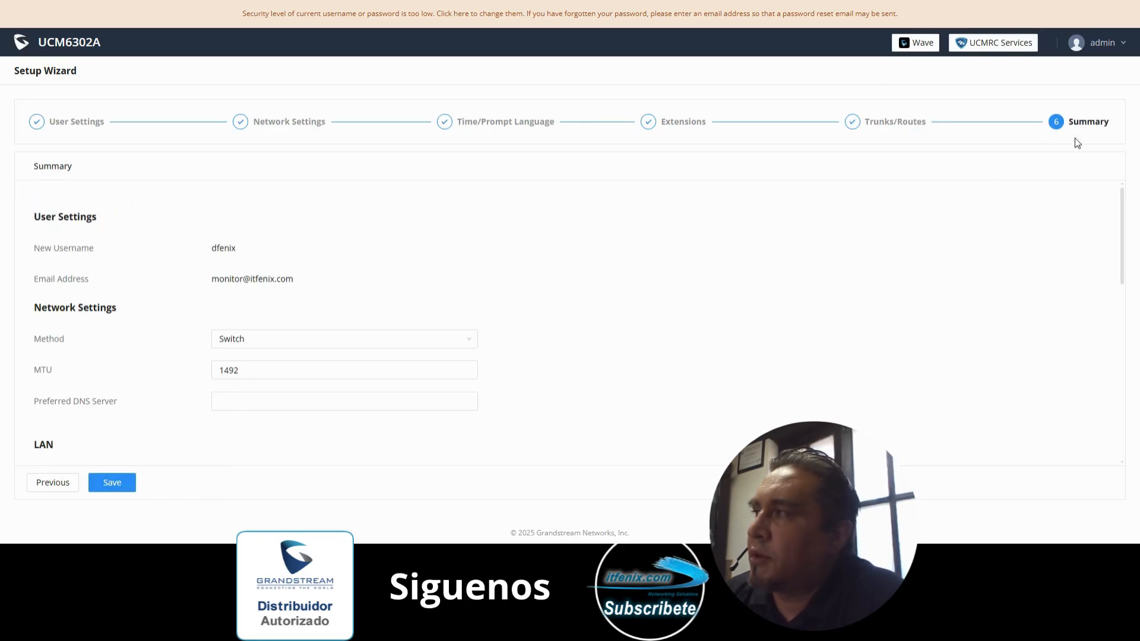
pyautogui.scroll(-1, 289, 434)
pyautogui.scroll(-10, 267, 433)
pyautogui.click(96, 490)
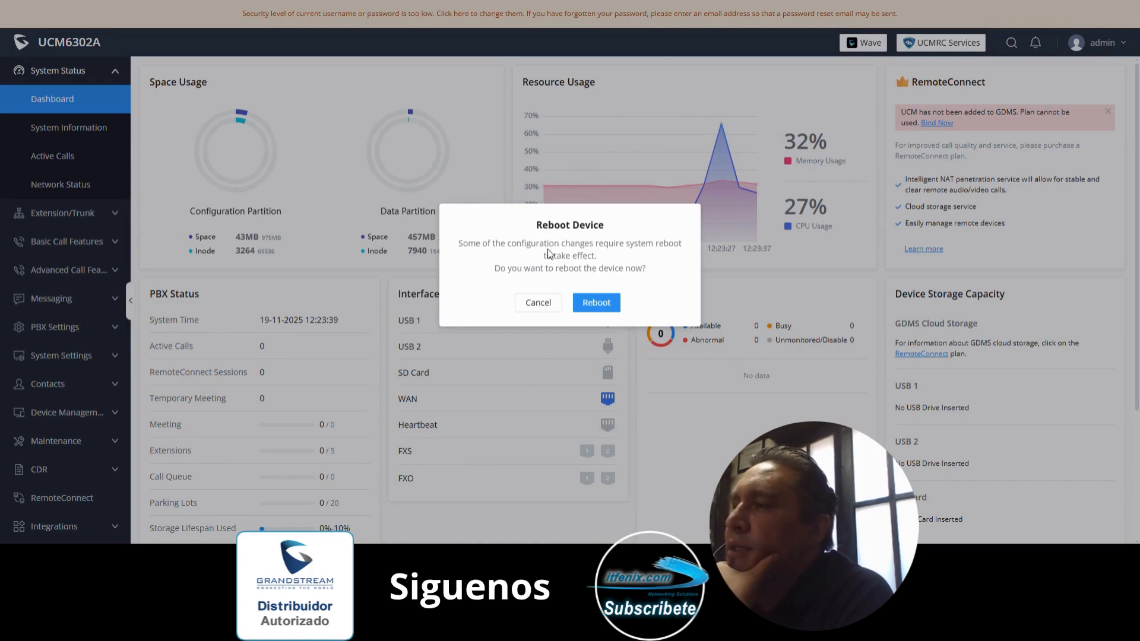
# Confirm Reboot in the Reboot Device dialog
pyautogui.click(602, 304)
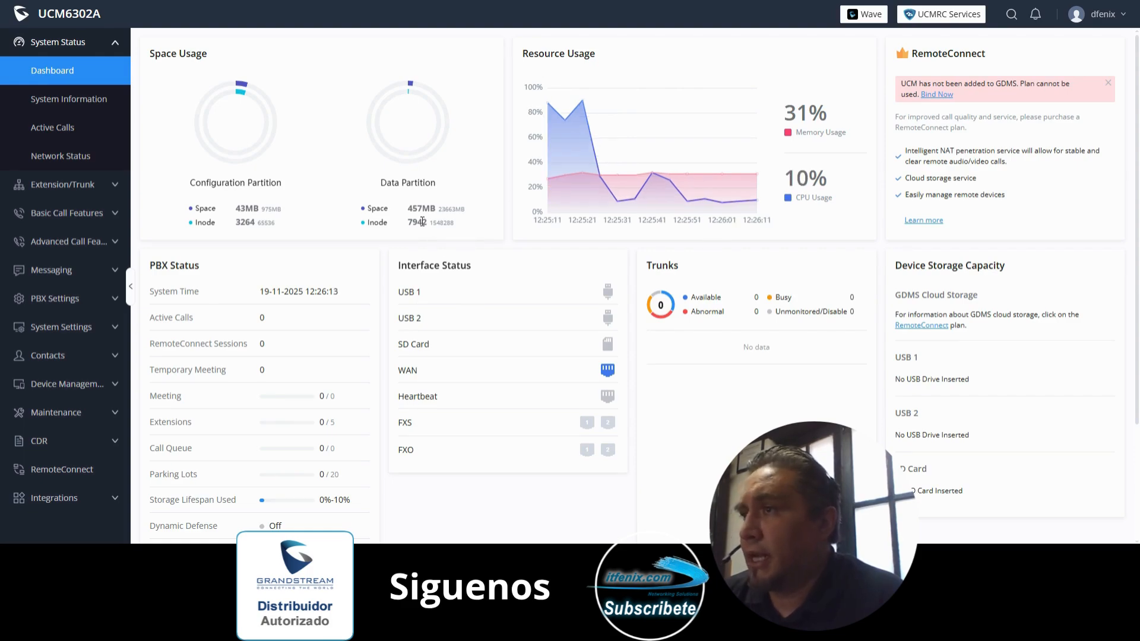
# Review the dashboard's storage partition sizes and resource usage panels
pyautogui.moveTo(446, 210); pyautogui.dragTo(456, 212)
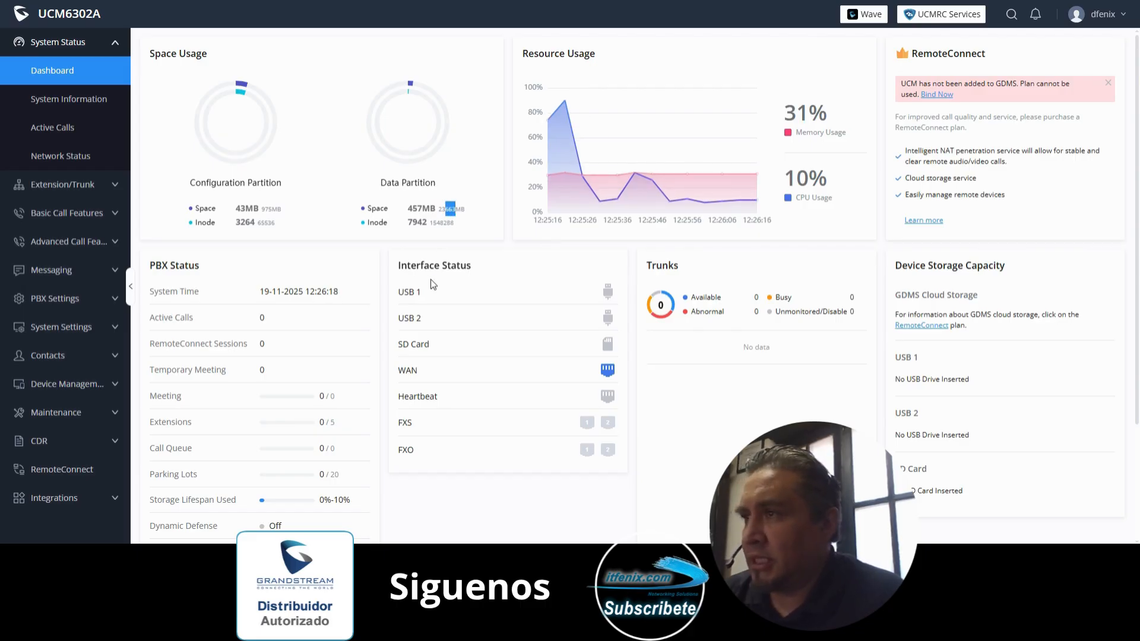
pyautogui.click(275, 234)
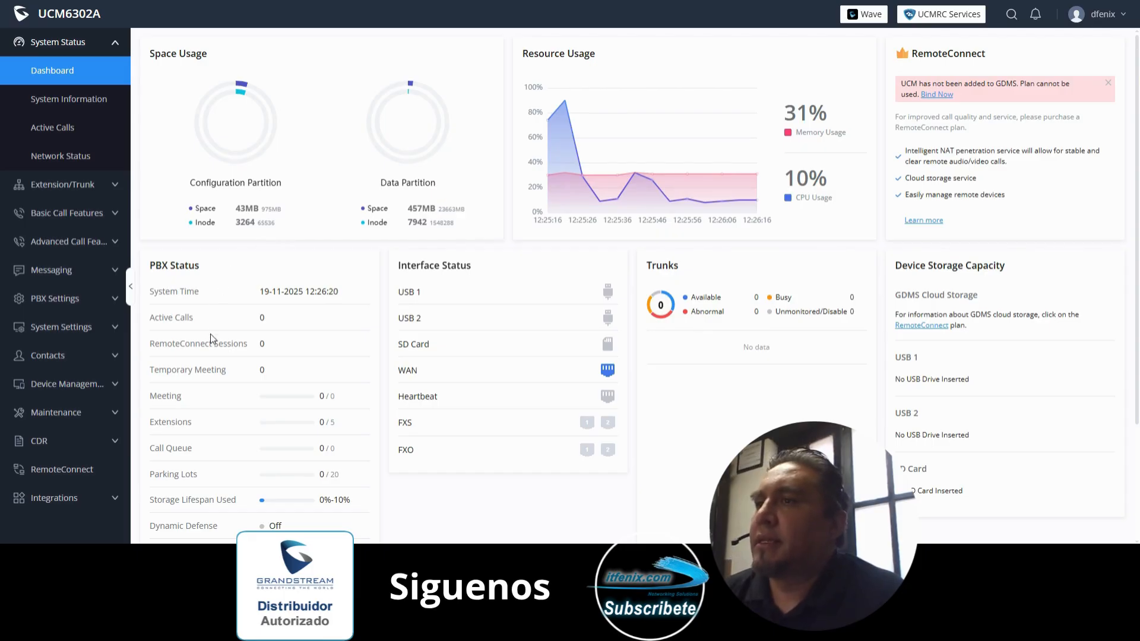
pyautogui.moveTo(269, 109)
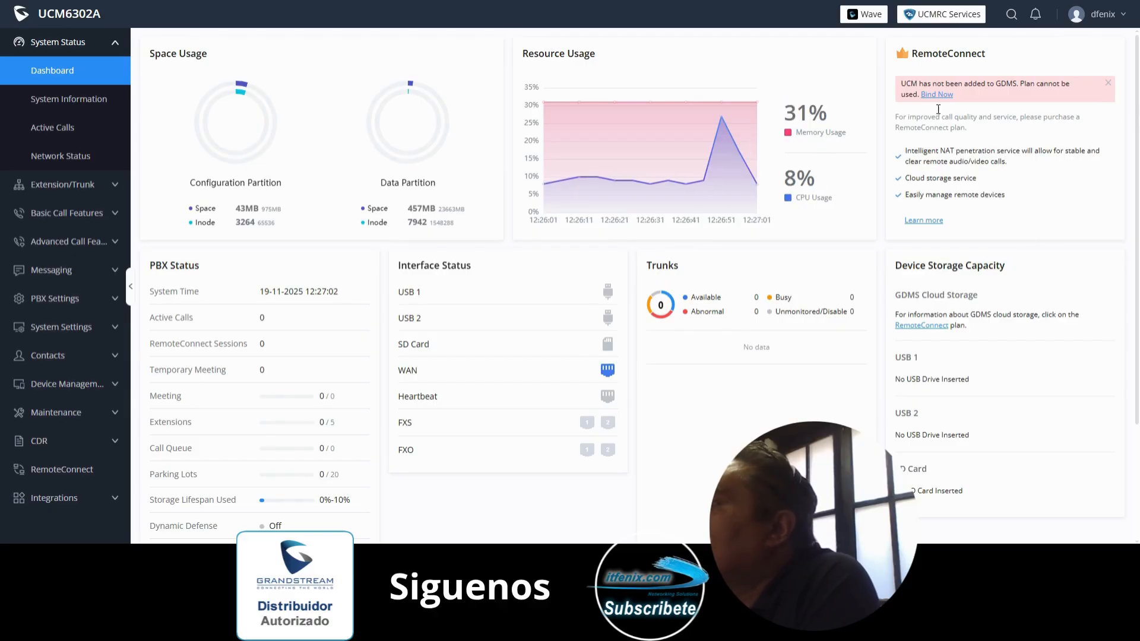
pyautogui.scroll(-1, 611, 270)
pyautogui.scroll(1, 534, 280)
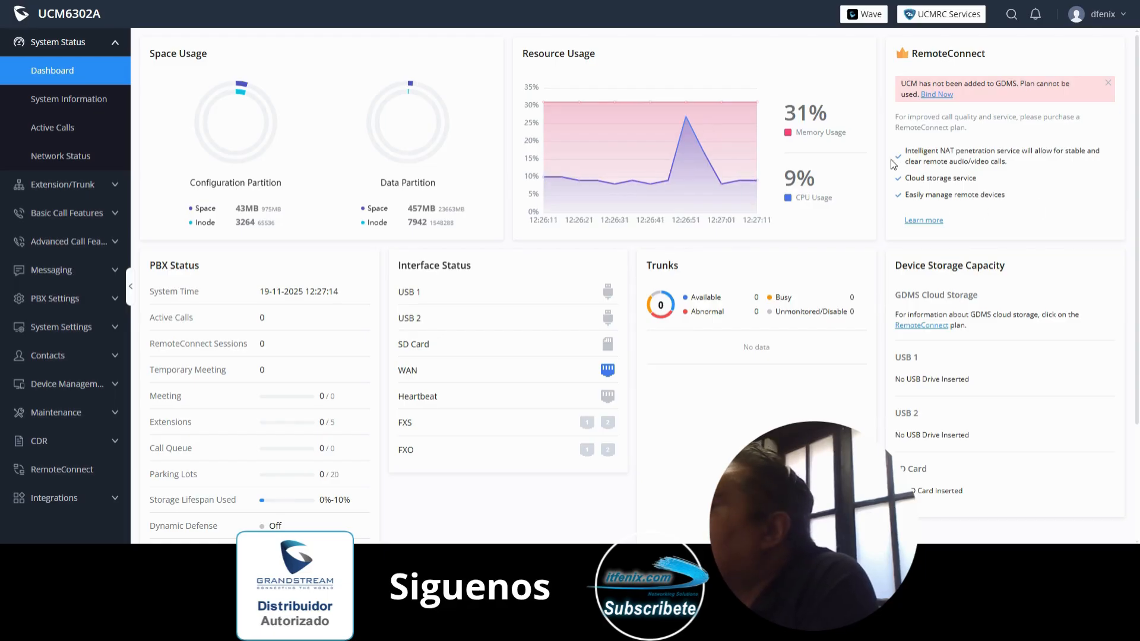
pyautogui.scroll(-3, 794, 417)
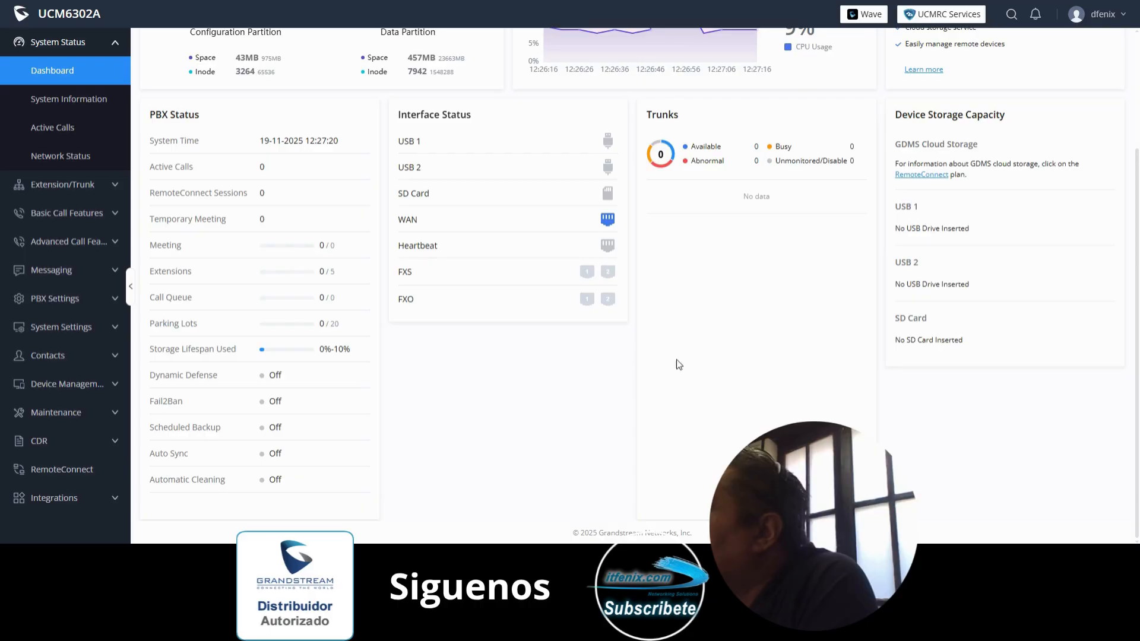
pyautogui.scroll(3, 676, 360)
pyautogui.scroll(-1, 671, 380)
pyautogui.scroll(-1, 671, 380)
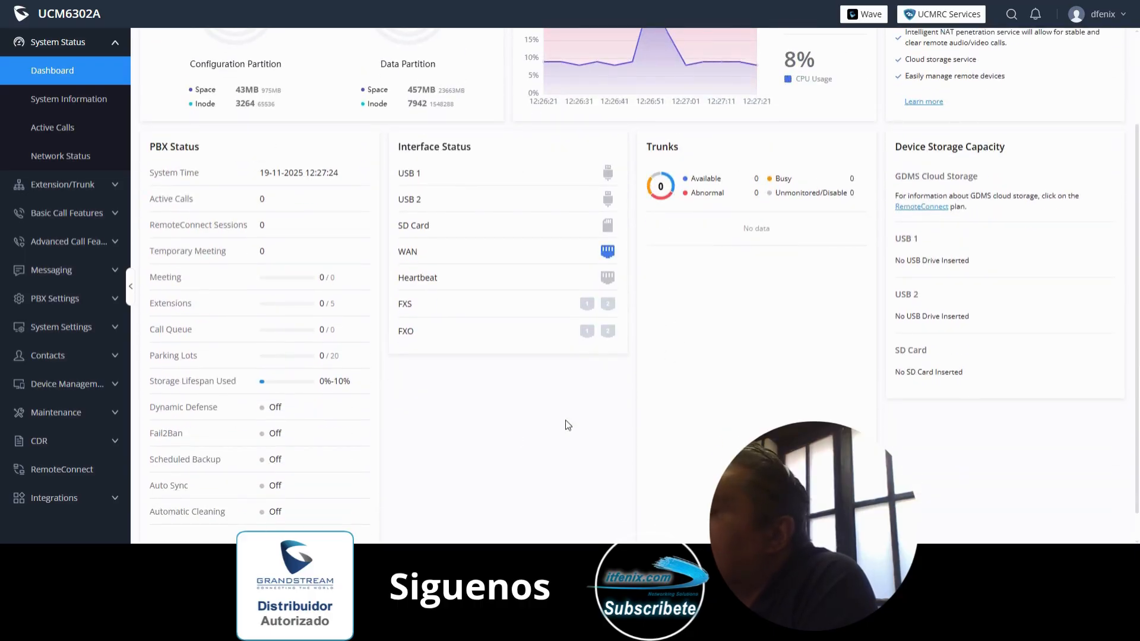
pyautogui.scroll(2, 509, 430)
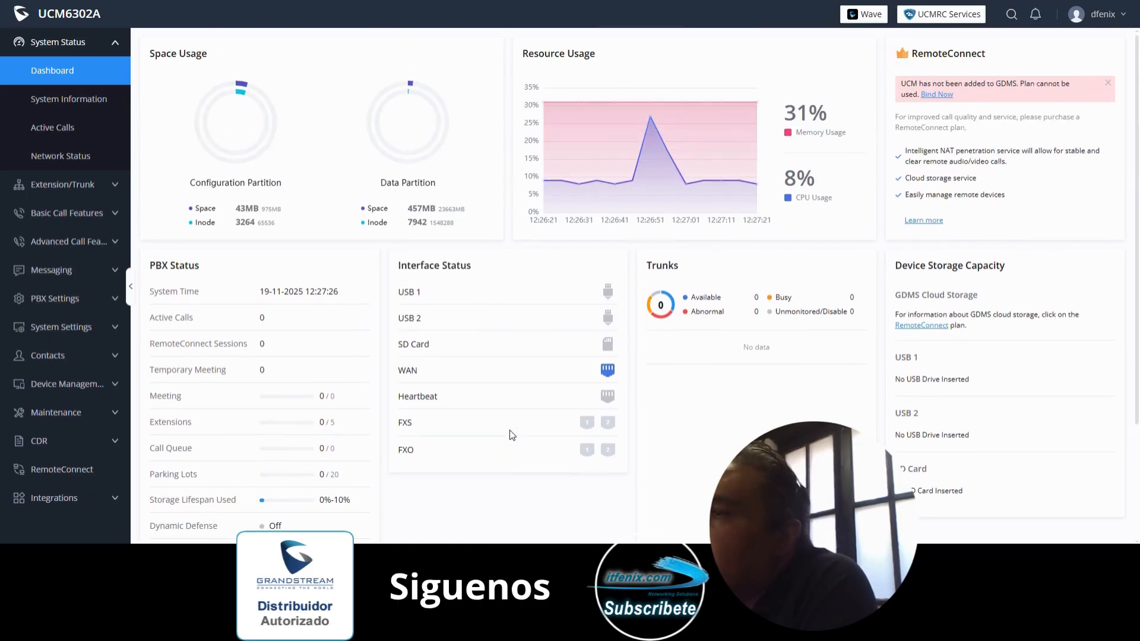
pyautogui.scroll(-1, 507, 428)
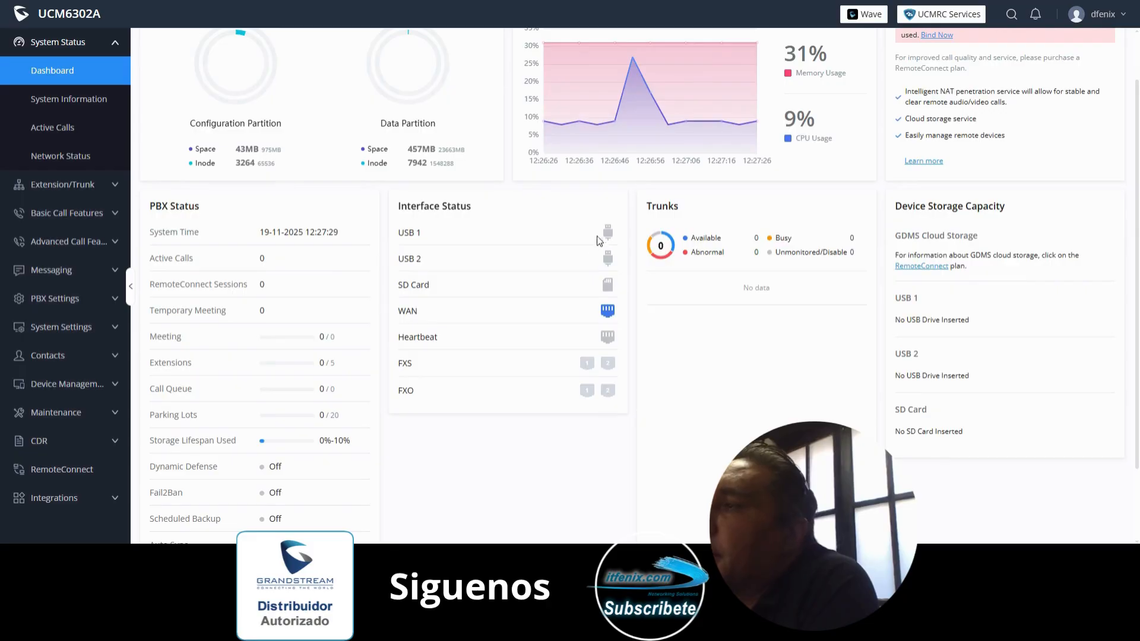
pyautogui.moveTo(604, 229)
pyautogui.moveTo(605, 315)
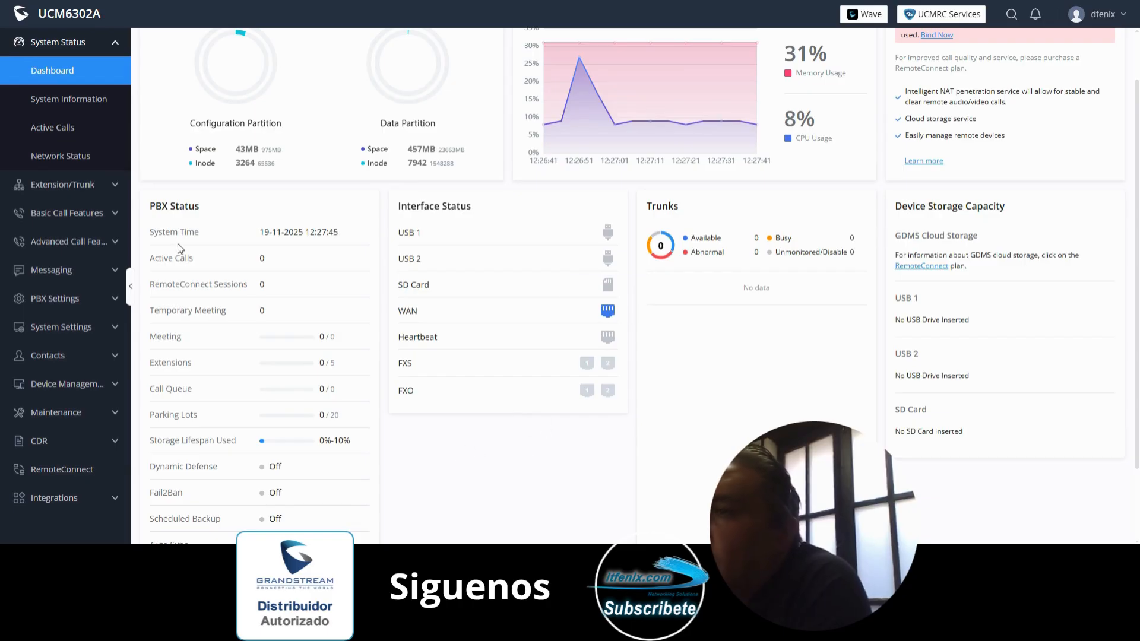
# Check the PBX active calls, extension, queue and parking counts and the Automatic Cleaning status (Off)
pyautogui.moveTo(153, 261); pyautogui.dragTo(153, 334)
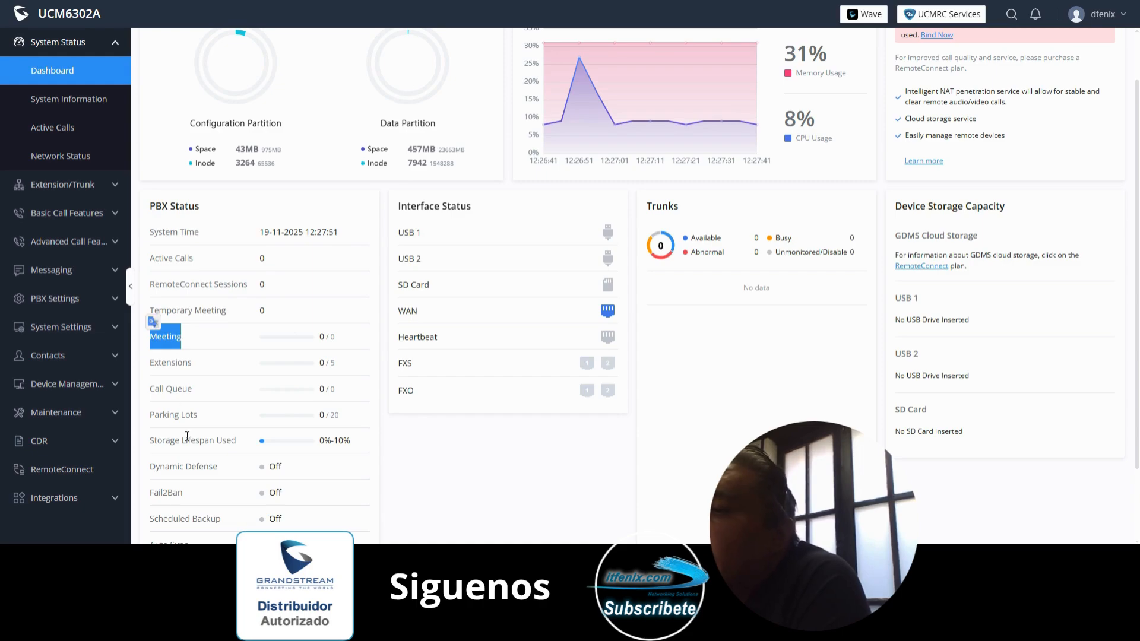
pyautogui.moveTo(208, 364); pyautogui.dragTo(133, 354)
pyautogui.click(202, 419)
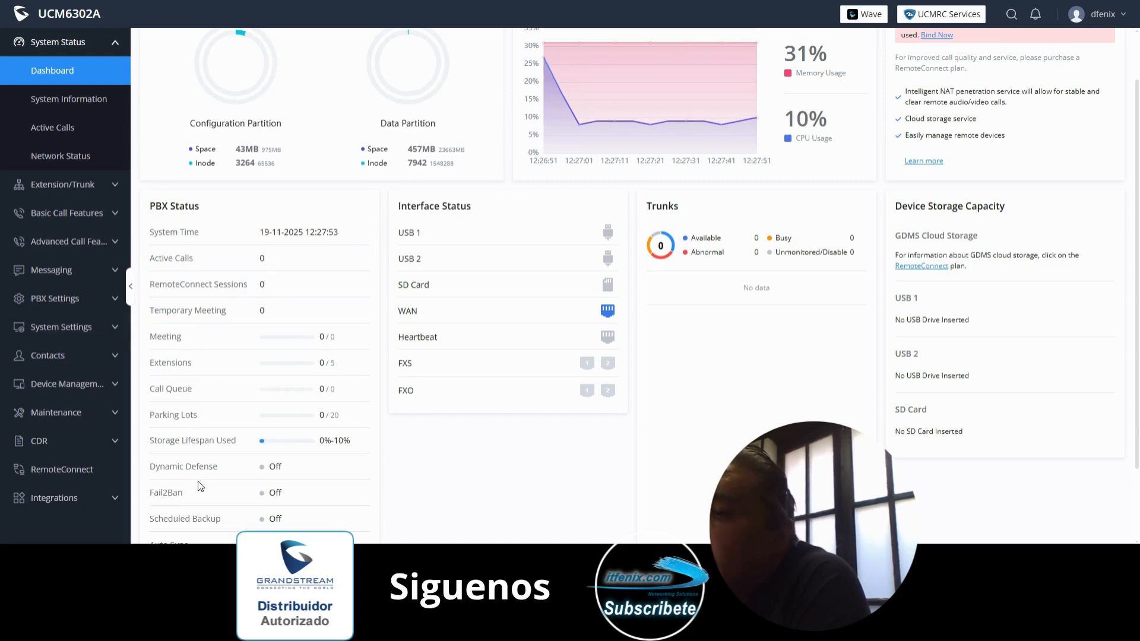
pyautogui.scroll(-3, 214, 474)
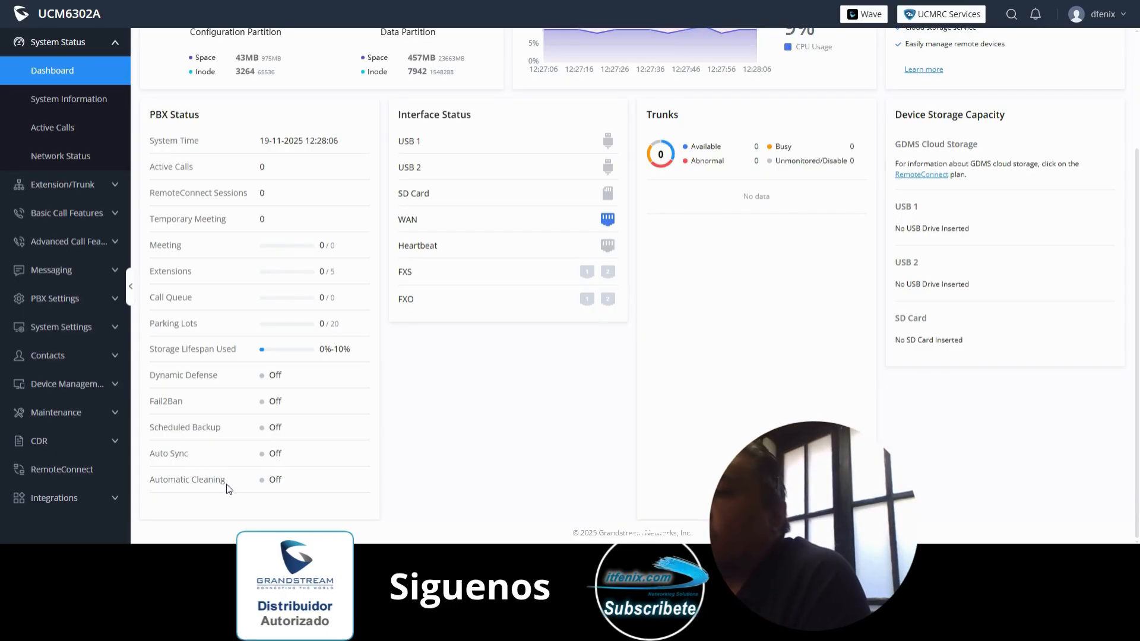
pyautogui.moveTo(286, 488); pyautogui.dragTo(150, 481)
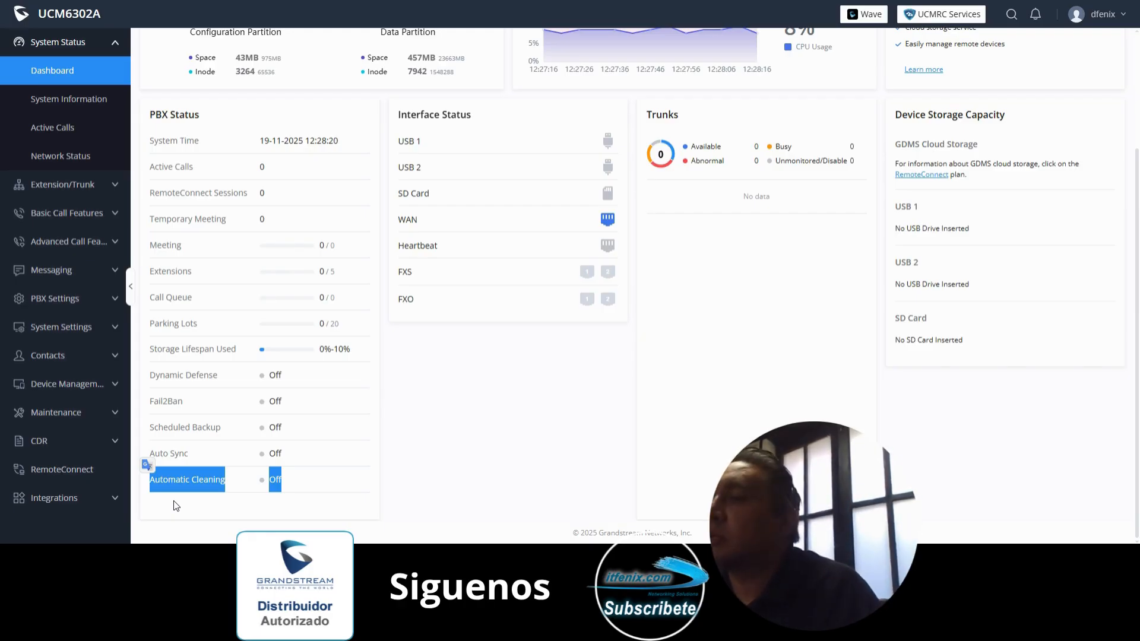
pyautogui.click(389, 462)
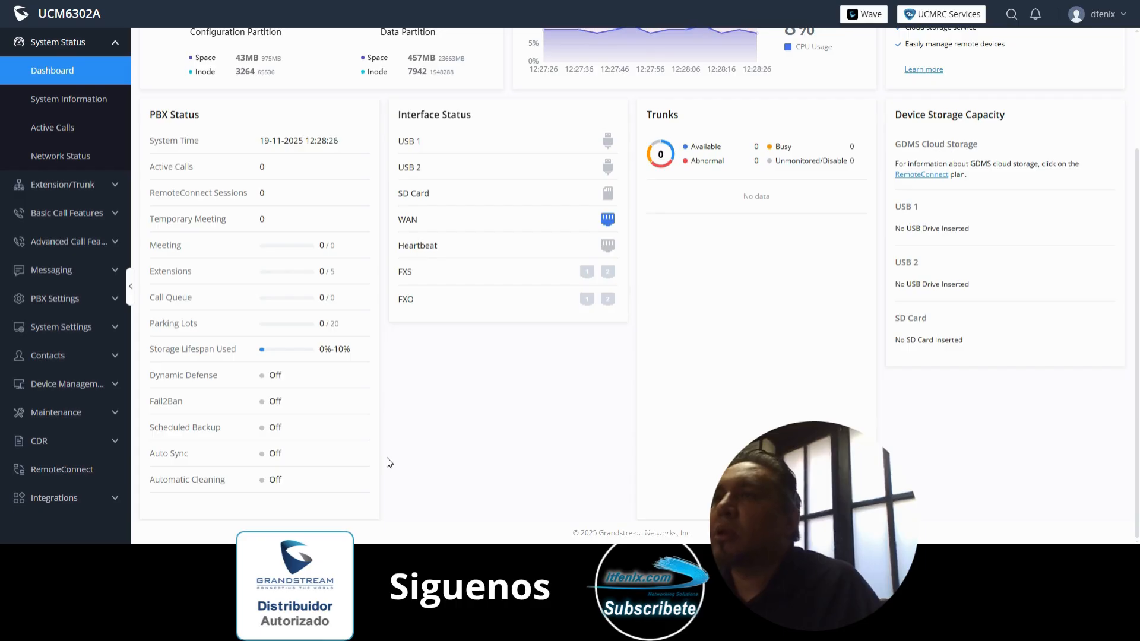
# Scroll back through the dashboard and open the System Information page
pyautogui.scroll(3, 428, 425)
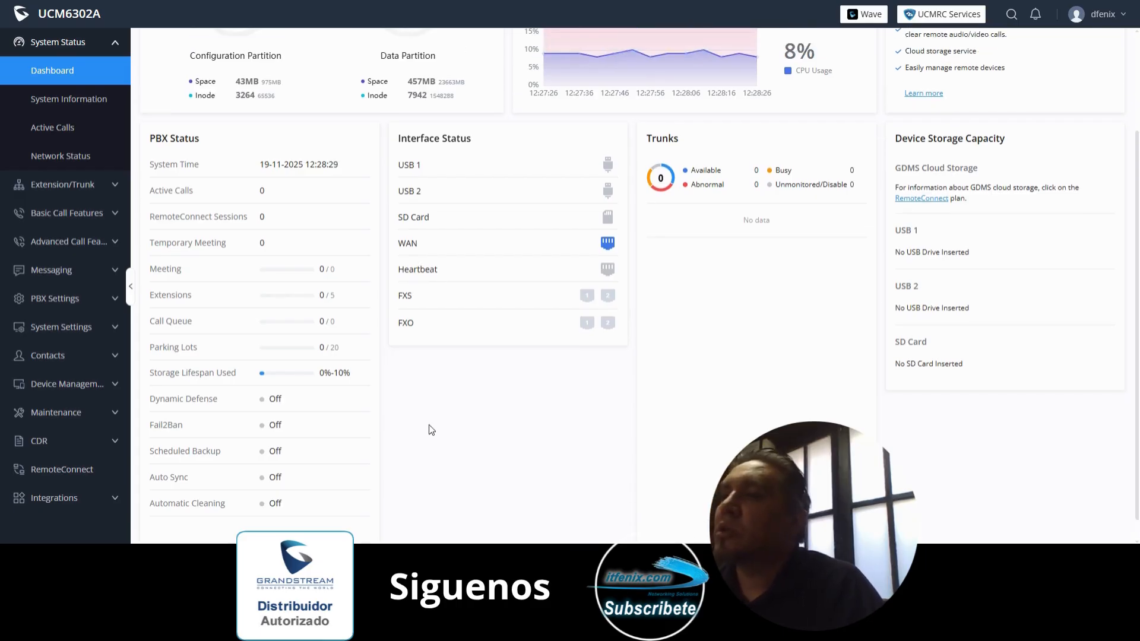
pyautogui.scroll(-3, 428, 425)
pyautogui.scroll(3, 428, 425)
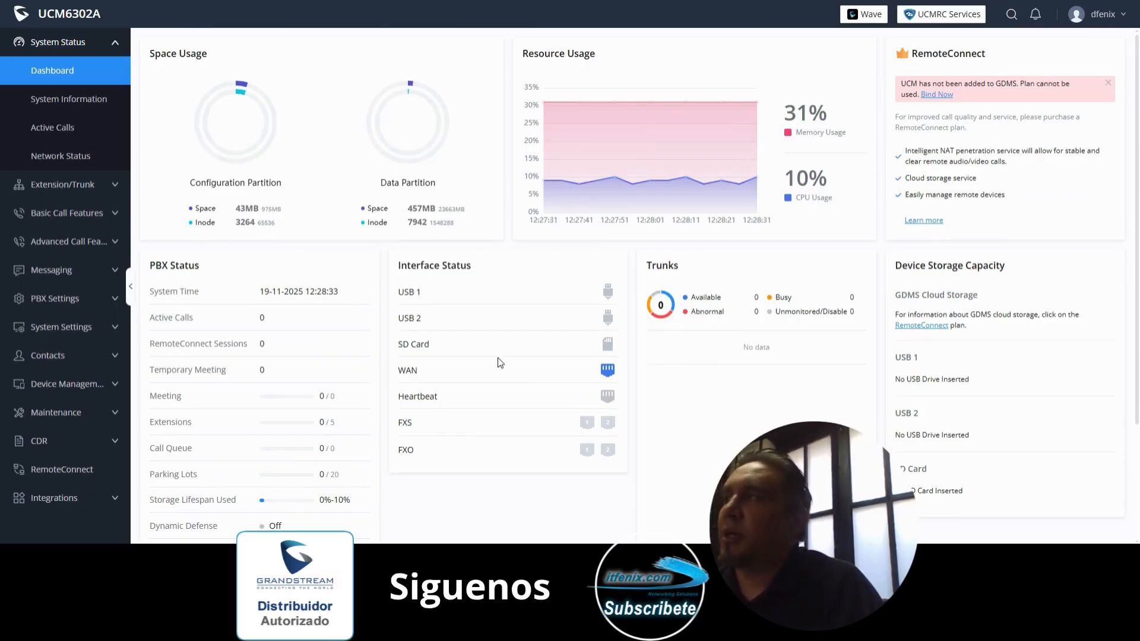
pyautogui.scroll(-1, 498, 357)
pyautogui.scroll(1, 497, 357)
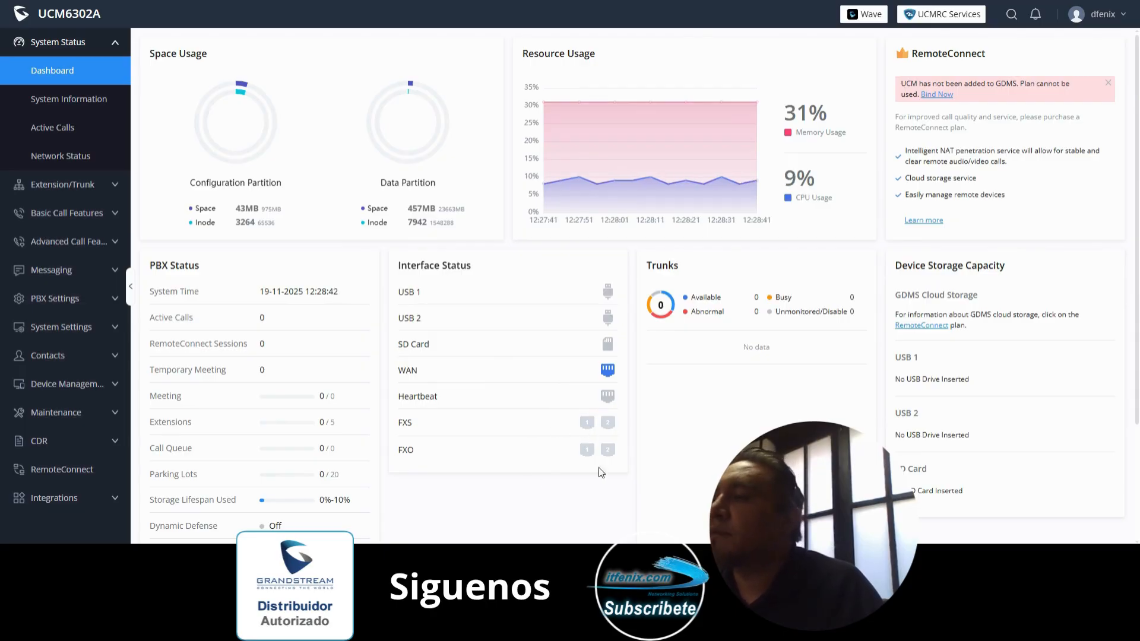
pyautogui.scroll(-3, 478, 484)
pyautogui.scroll(2, 479, 485)
pyautogui.scroll(-2, 479, 485)
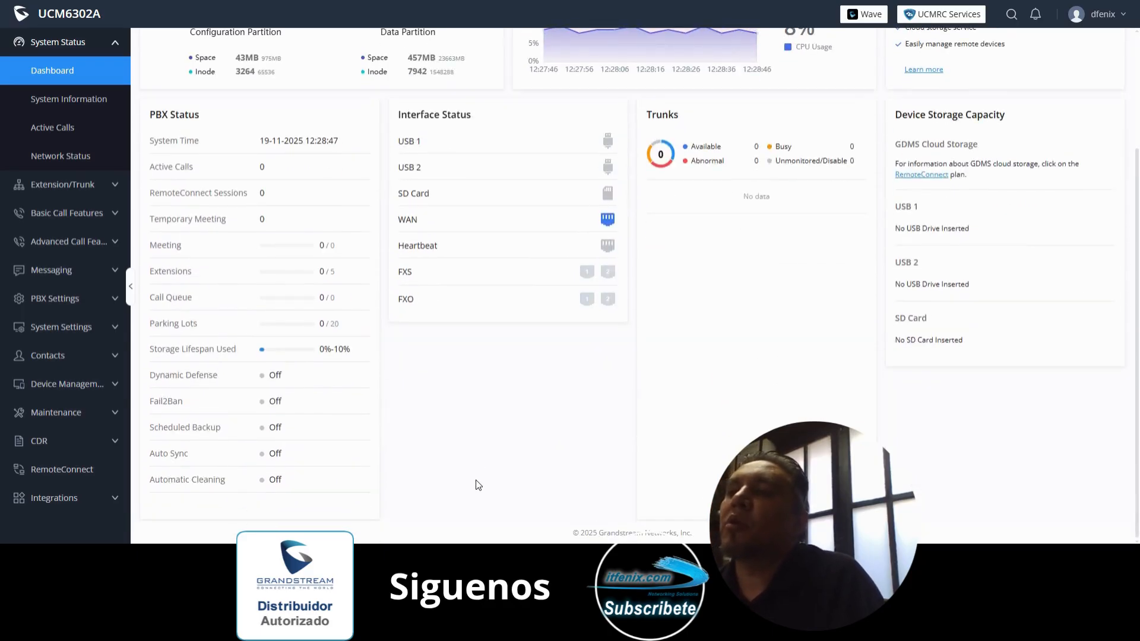
pyautogui.scroll(3, 479, 485)
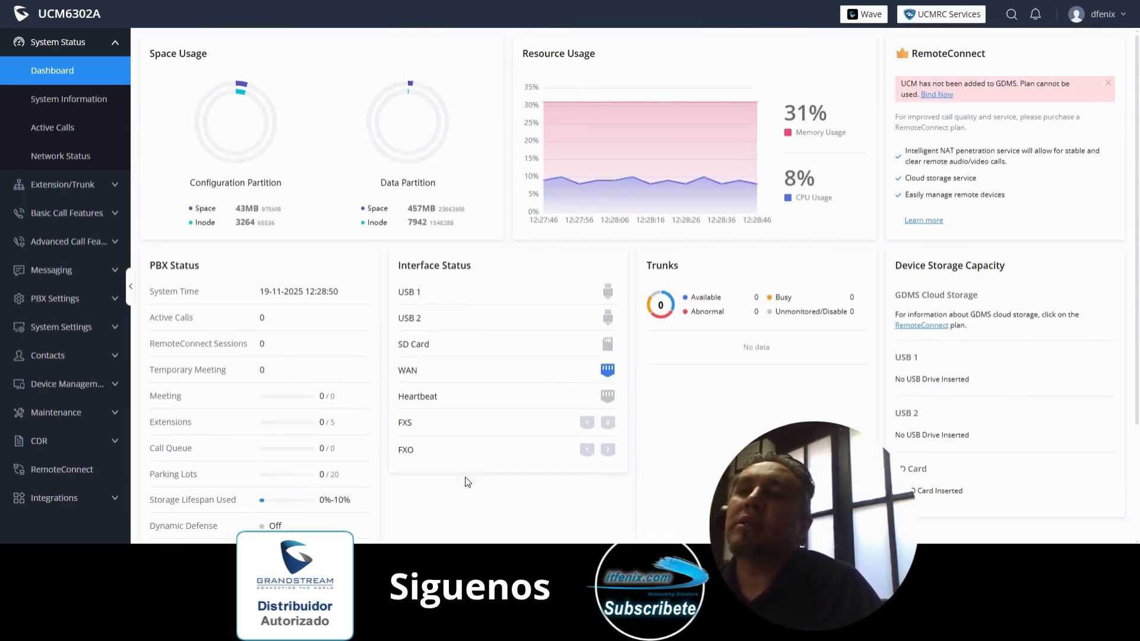
pyautogui.click(82, 100)
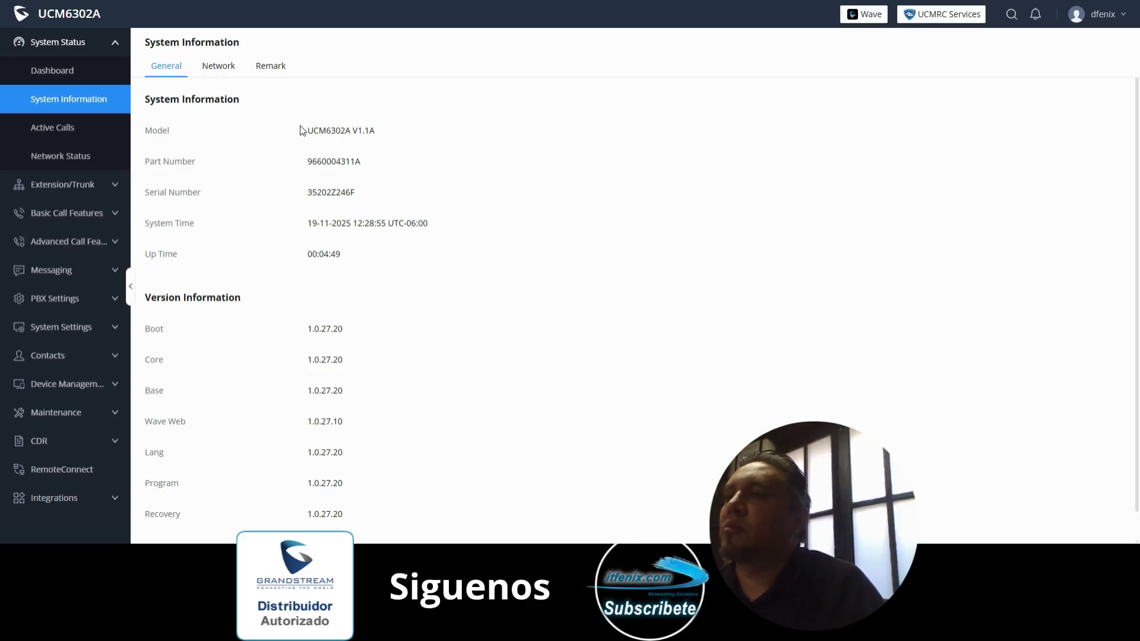
# Check model UCM6302A V1.1A, the system time and uptime 00:04:49, then expand Maintenance
pyautogui.moveTo(301, 128); pyautogui.dragTo(419, 134)
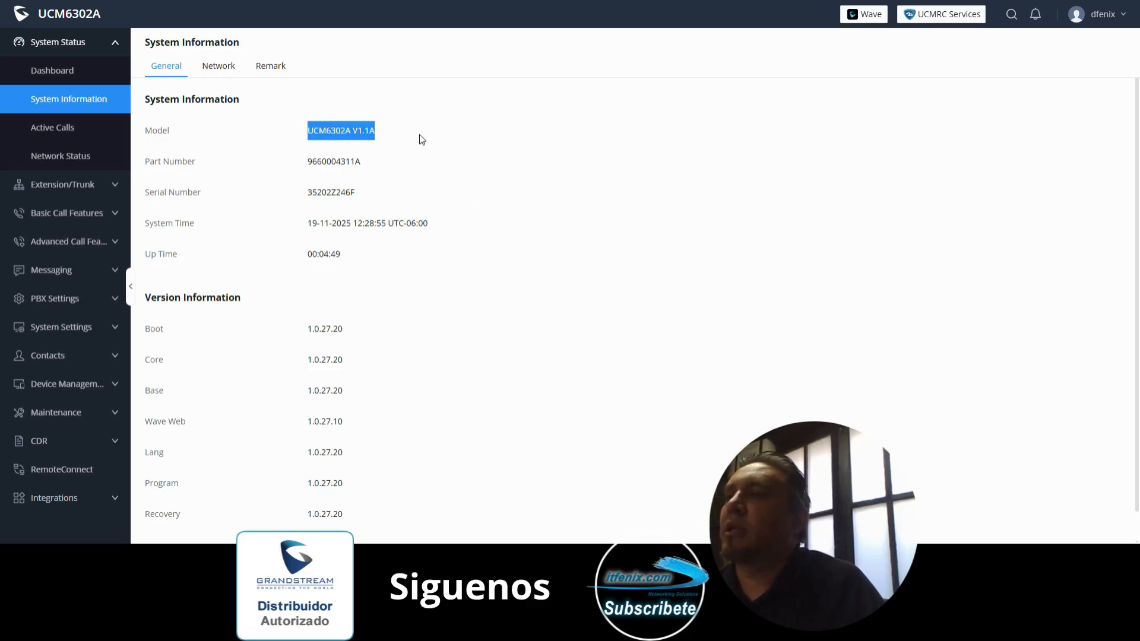
pyautogui.click(558, 206)
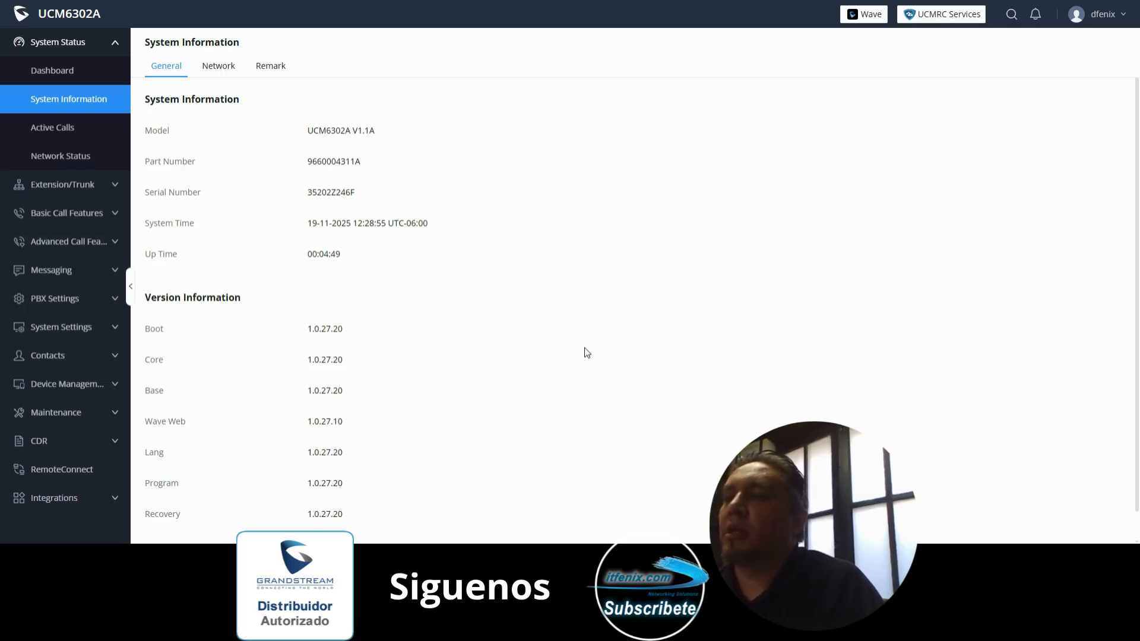
pyautogui.scroll(-1, 584, 353)
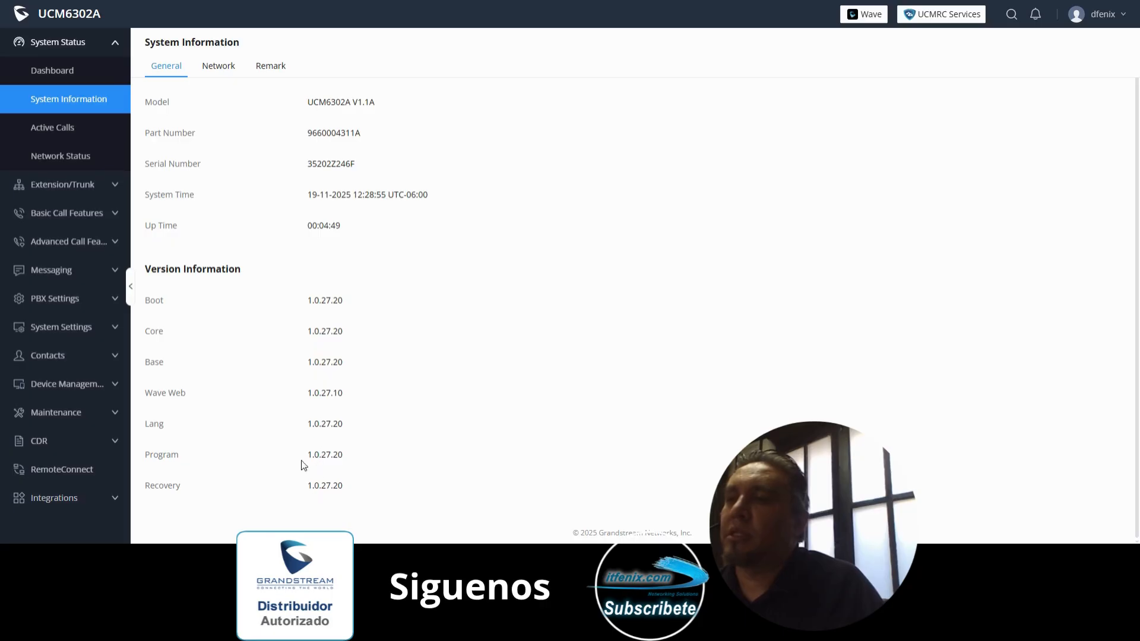
pyautogui.moveTo(309, 193); pyautogui.dragTo(457, 202)
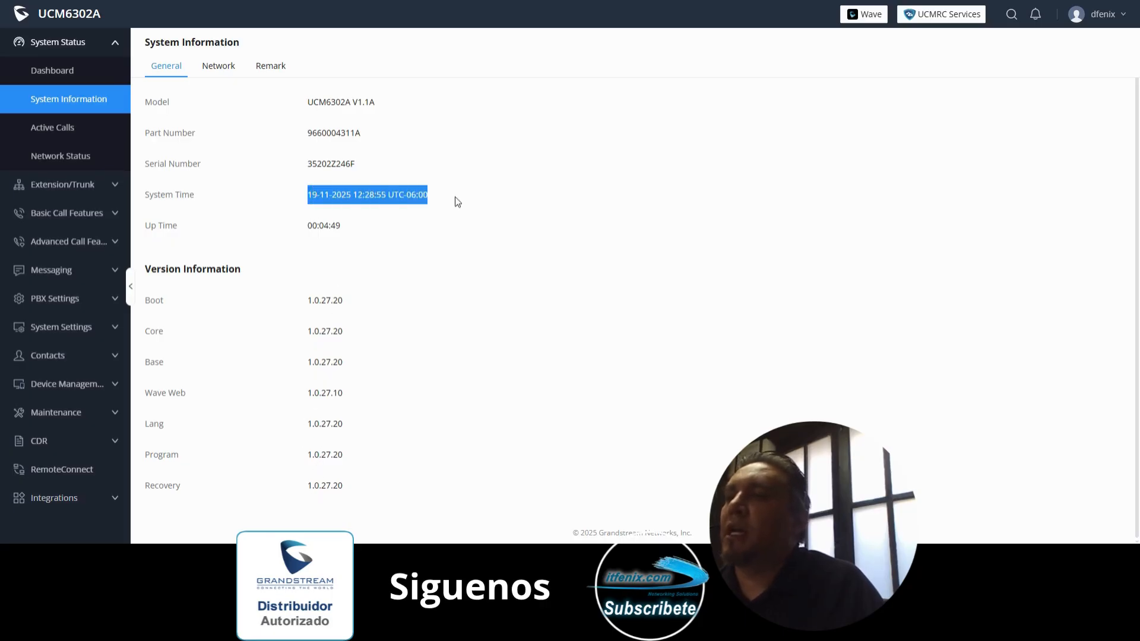
pyautogui.click(530, 283)
pyautogui.moveTo(387, 232); pyautogui.dragTo(285, 230)
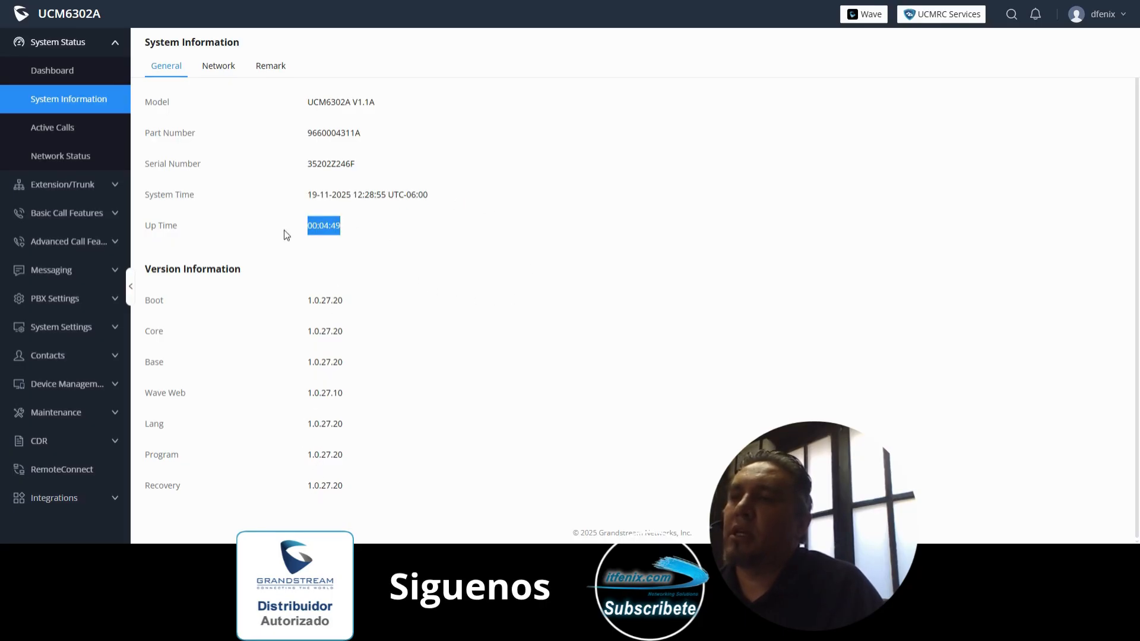
pyautogui.click(315, 441)
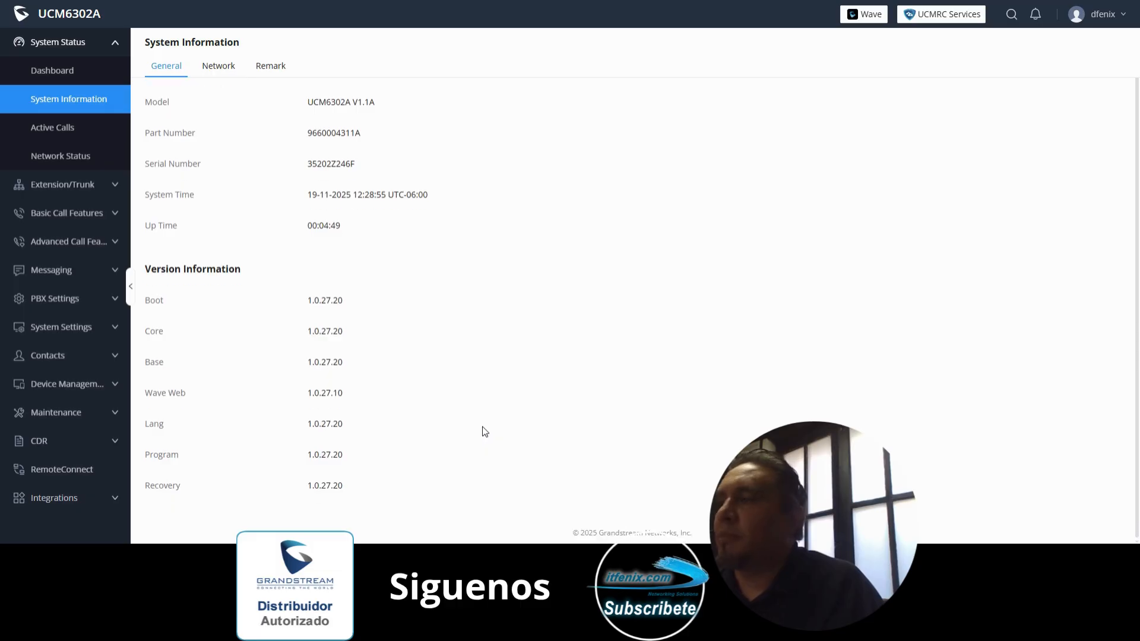
pyautogui.scroll(1, 475, 408)
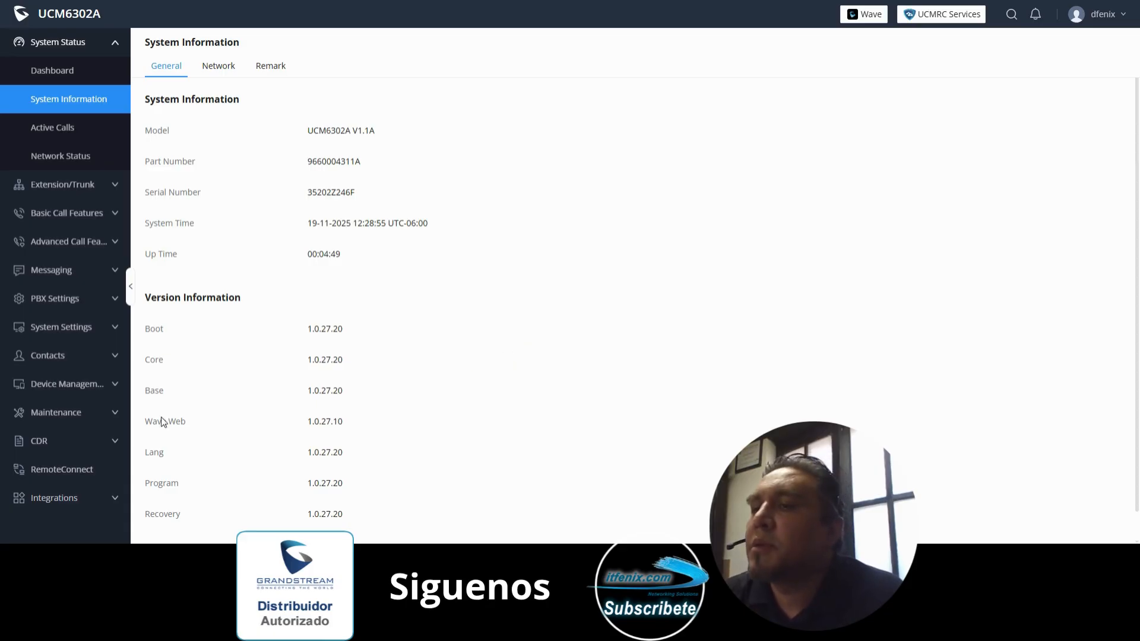
pyautogui.click(83, 415)
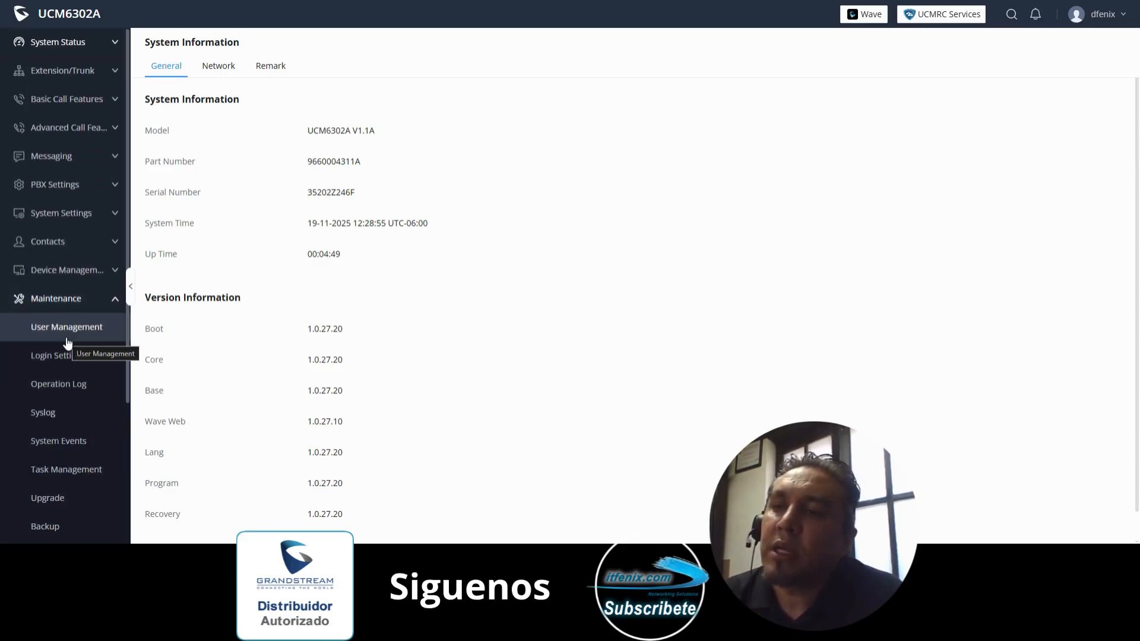
# On the Maintenance > Upgrade page, select Release_UCM6300A_6302A_1.0.29.19.zip from Descargas for System Firmware
pyautogui.click(67, 500)
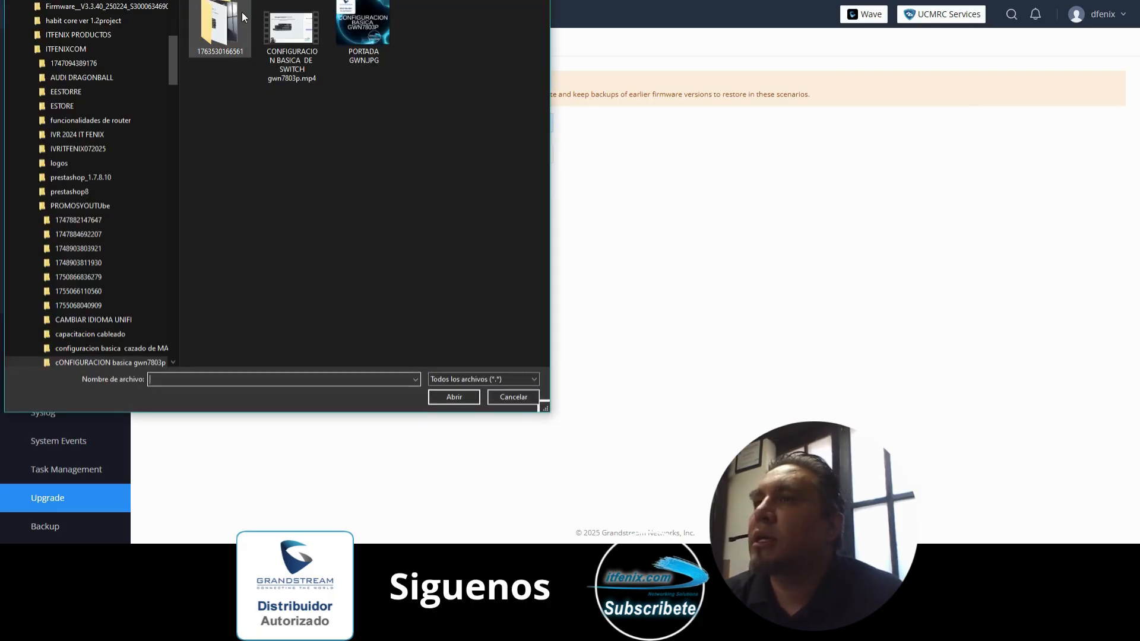
pyautogui.moveTo(172, 50); pyautogui.dragTo(173, 12)
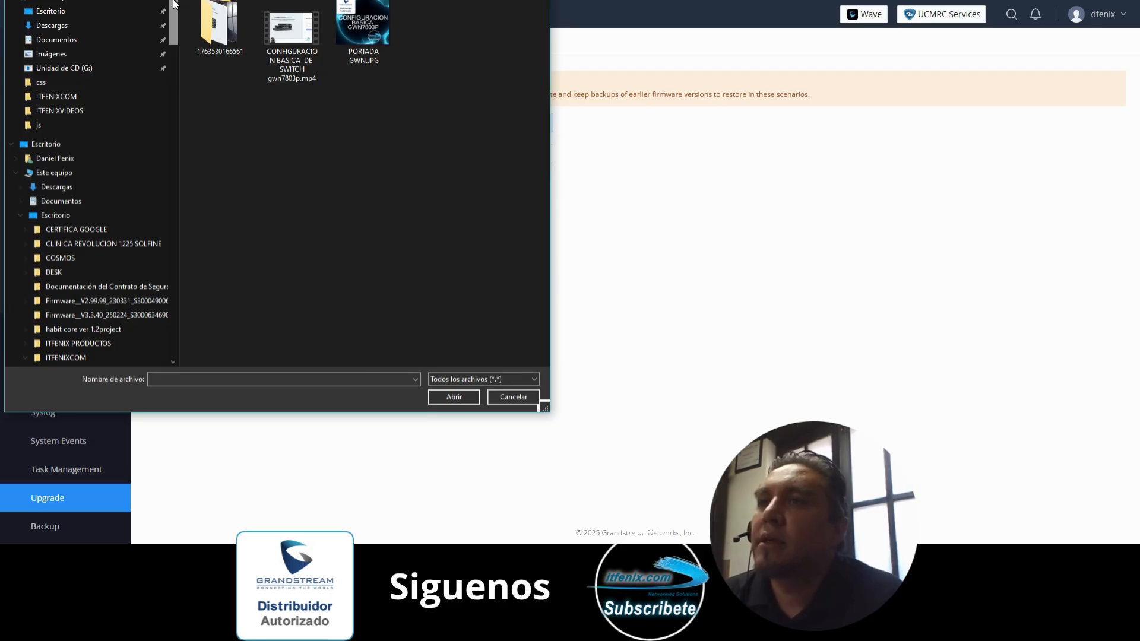
pyautogui.click(50, 25)
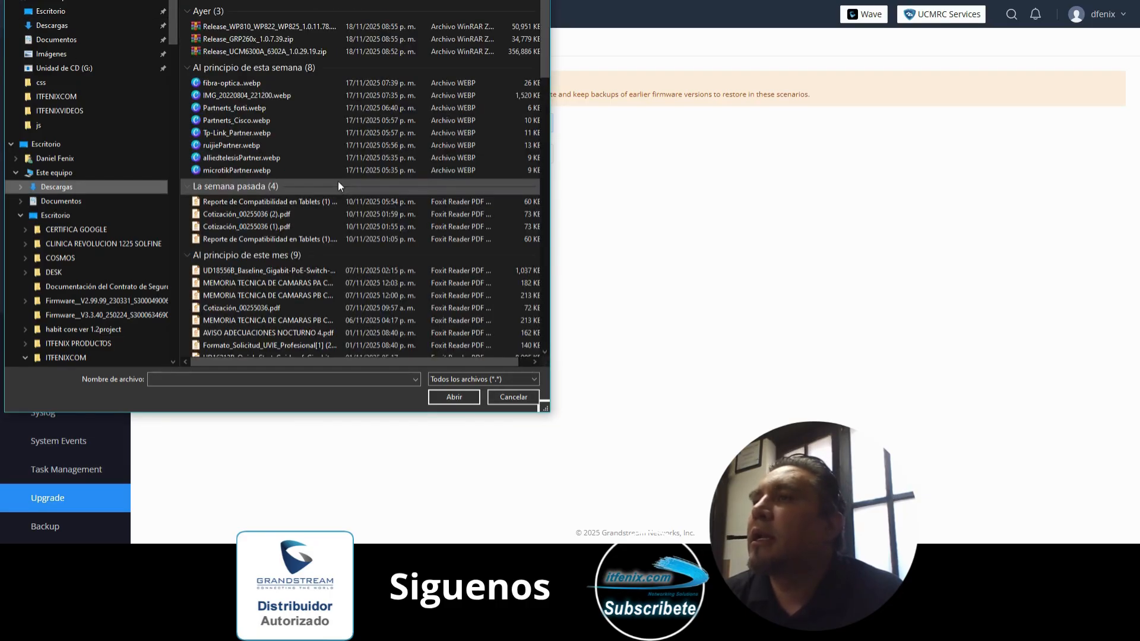
pyautogui.click(302, 53)
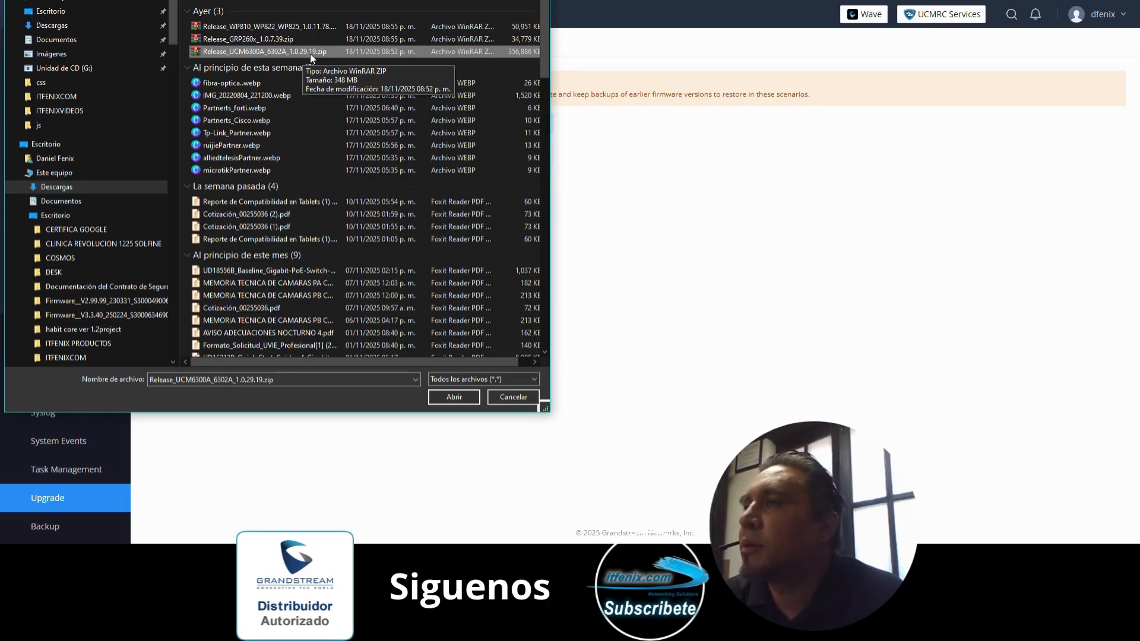
# Extract the release zip with WinRAR's 'Extraer en "Release_UCM6300A_6302A_1.0.29.19\"' option
pyautogui.rightClick(312, 53)
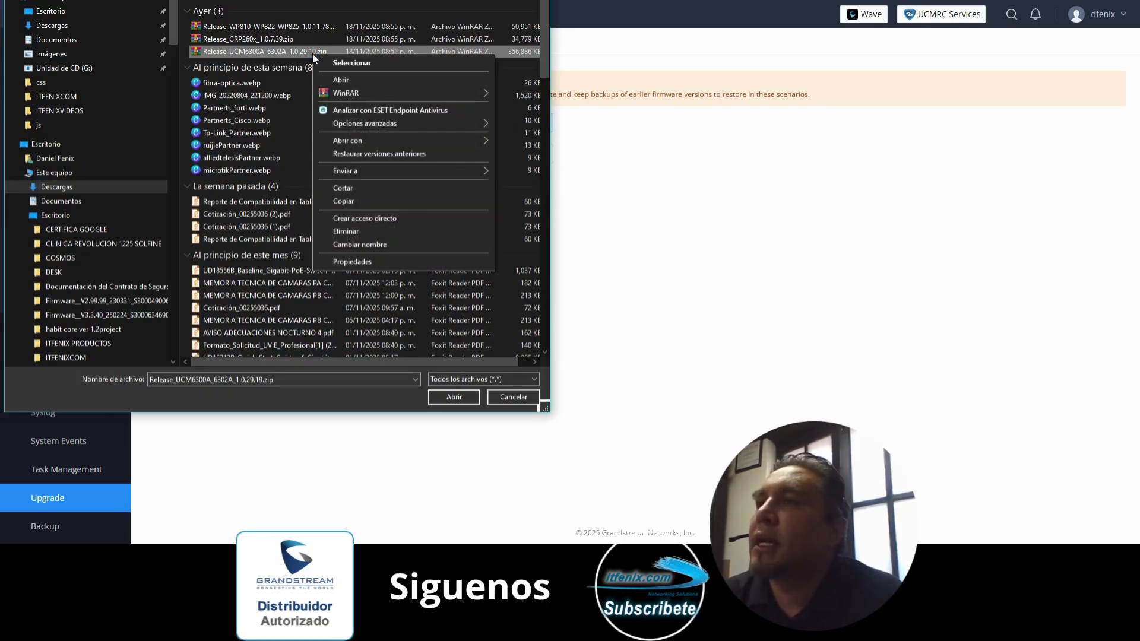
pyautogui.moveTo(383, 91)
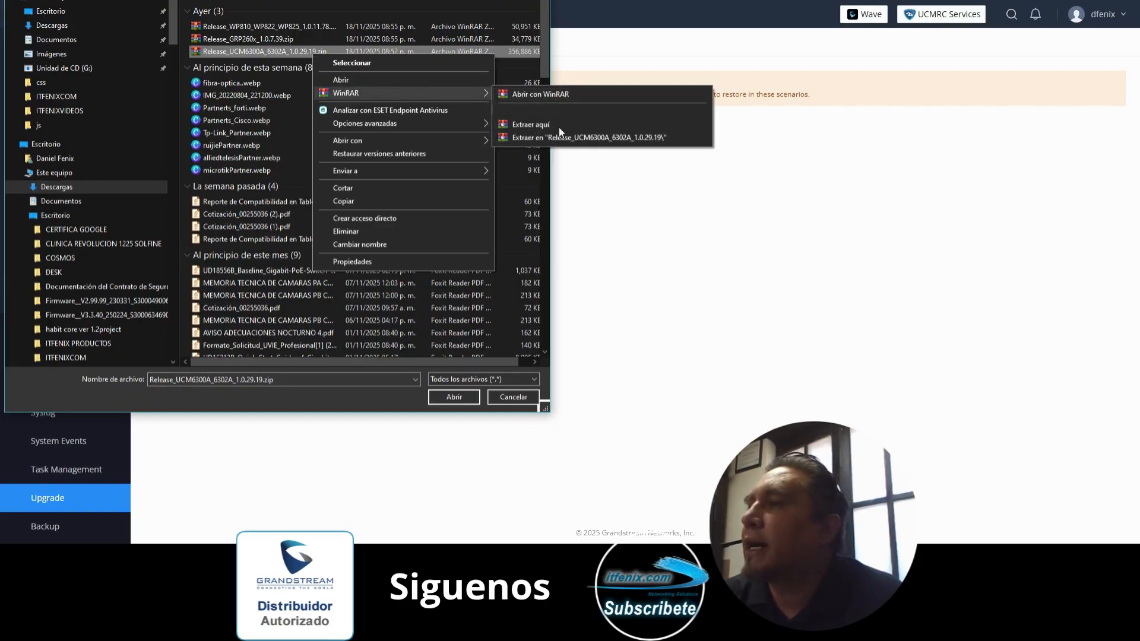
pyautogui.click(512, 141)
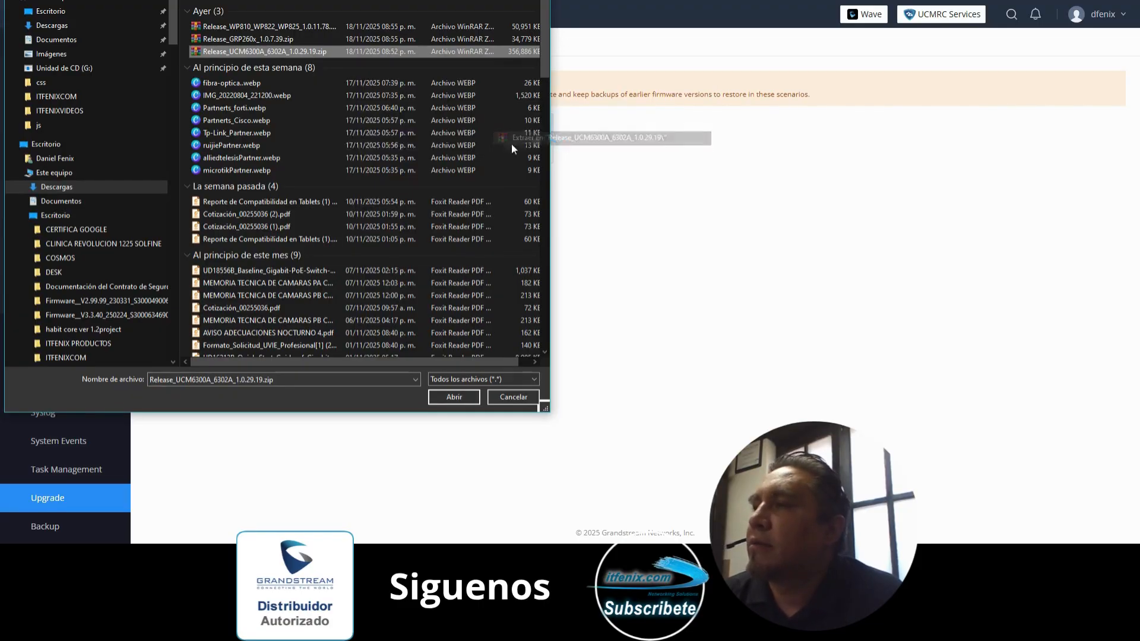
pyautogui.click(266, 59)
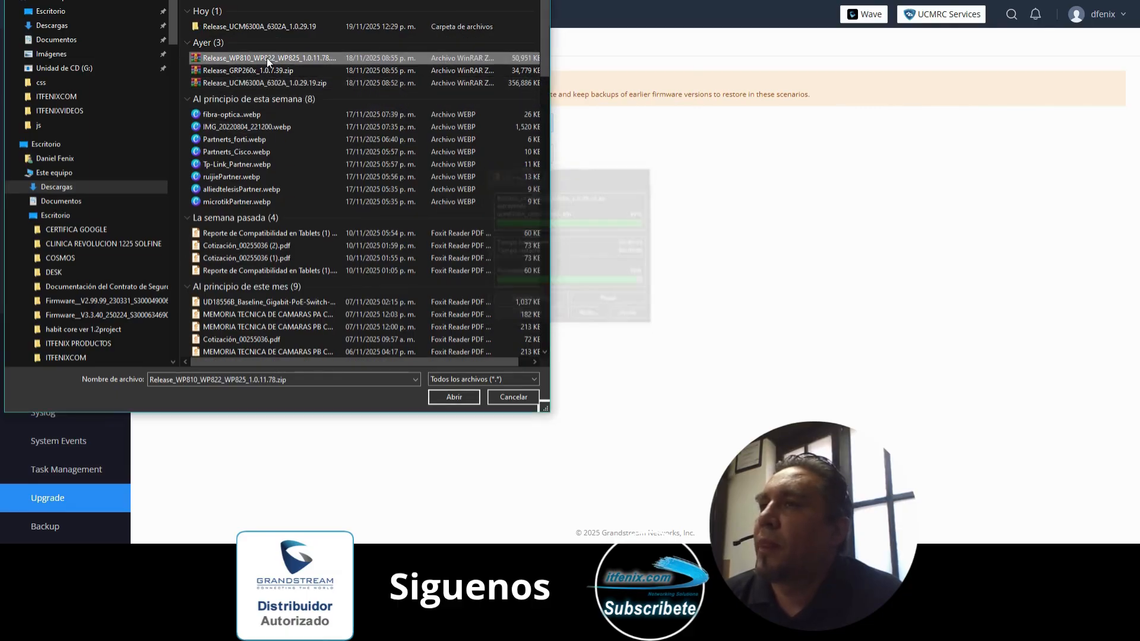
# Select ucm6300A_ucm6302Afw.bin inside the extracted release subfolder and confirm it with Abrir
pyautogui.click(258, 27)
pyautogui.doubleClick(258, 28)
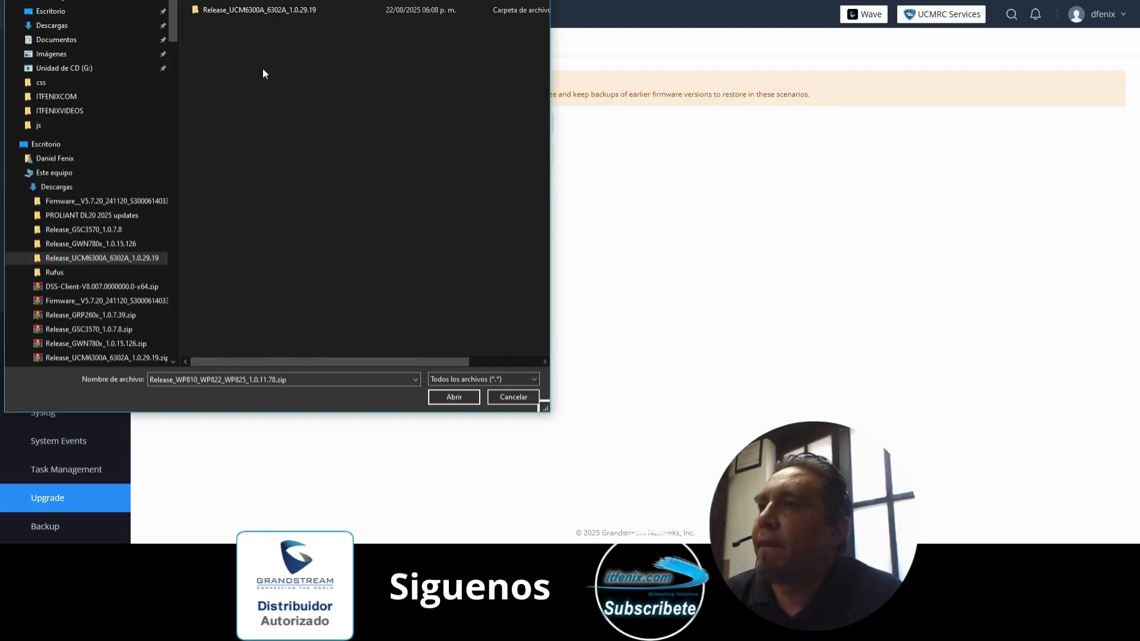
pyautogui.doubleClick(272, 11)
pyautogui.click(248, 11)
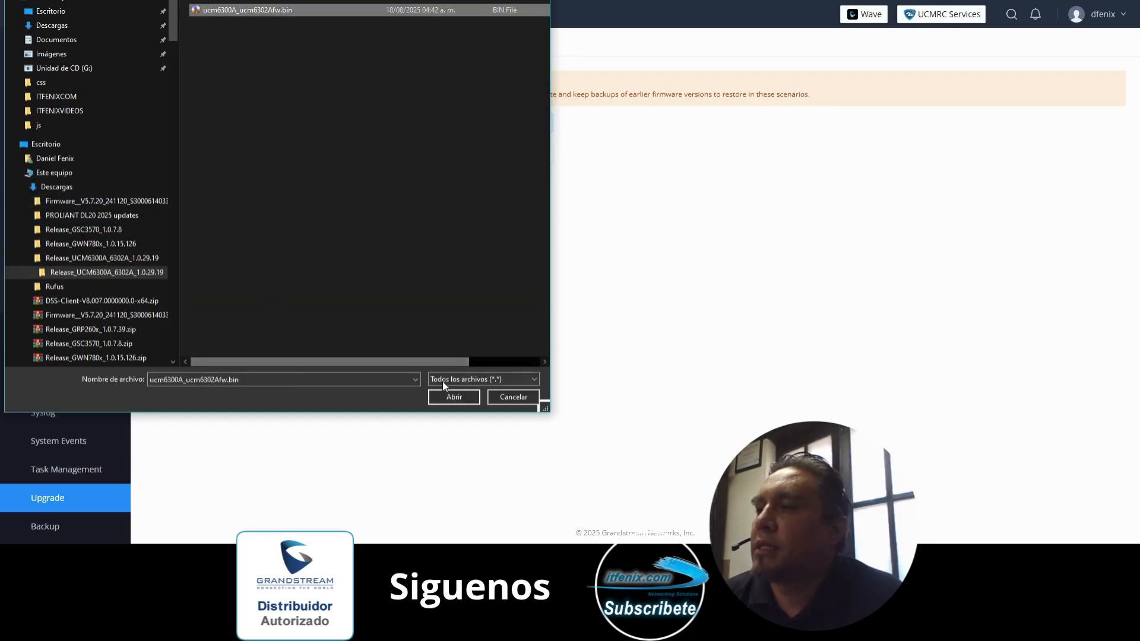
pyautogui.click(449, 400)
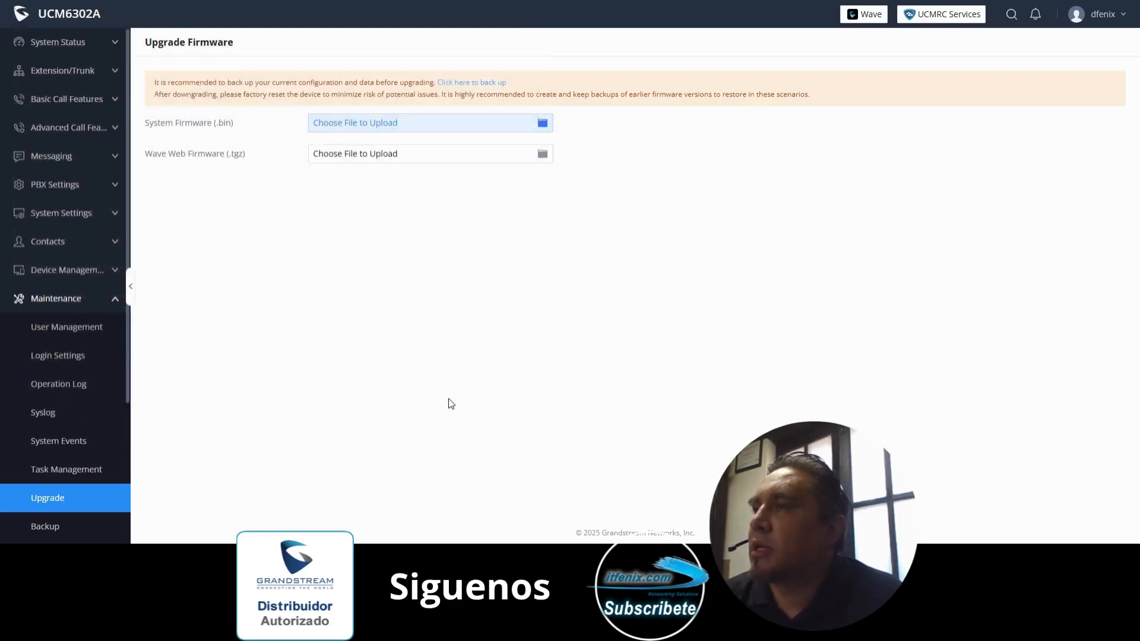